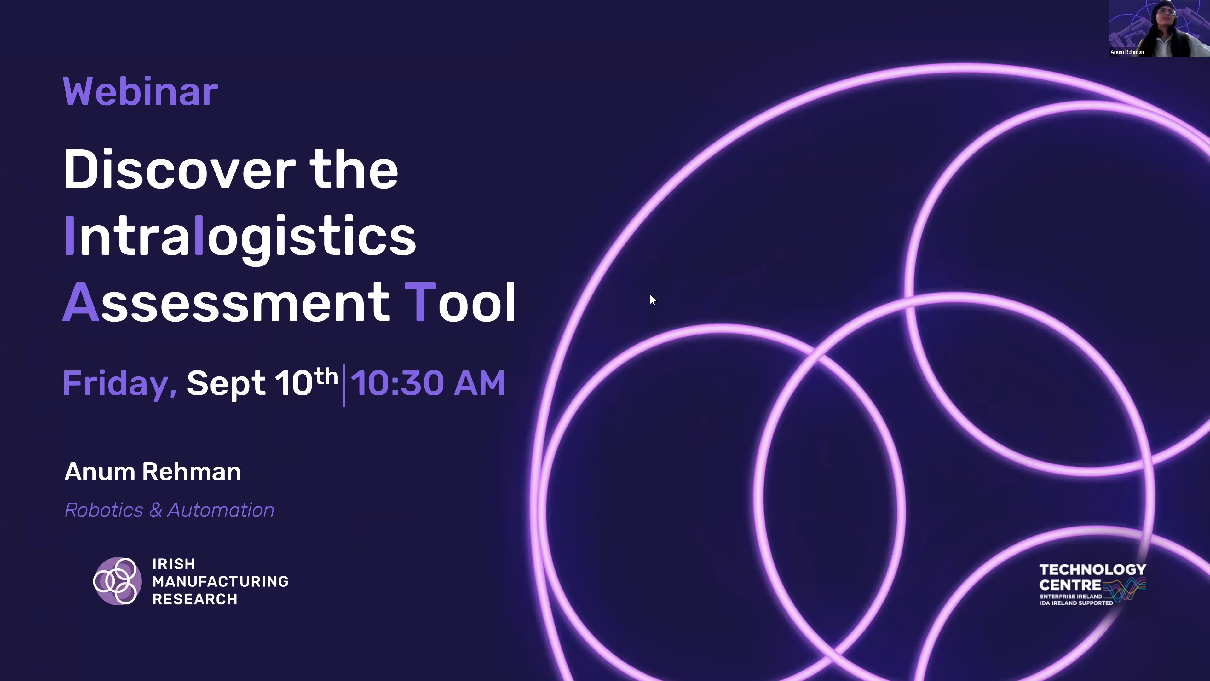
Advance the webinar slideshow past its title slide
click(962, 450)
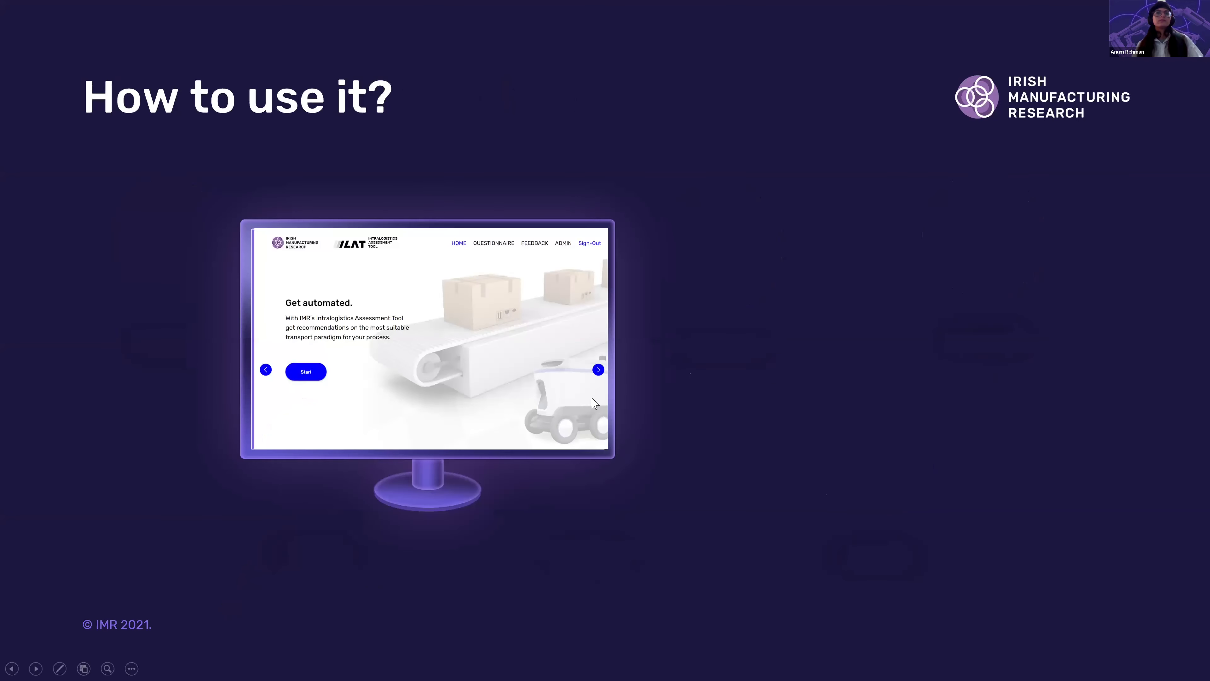
Reveal the Demo laptop graphic beside the tool's home page screenshot
click(798, 316)
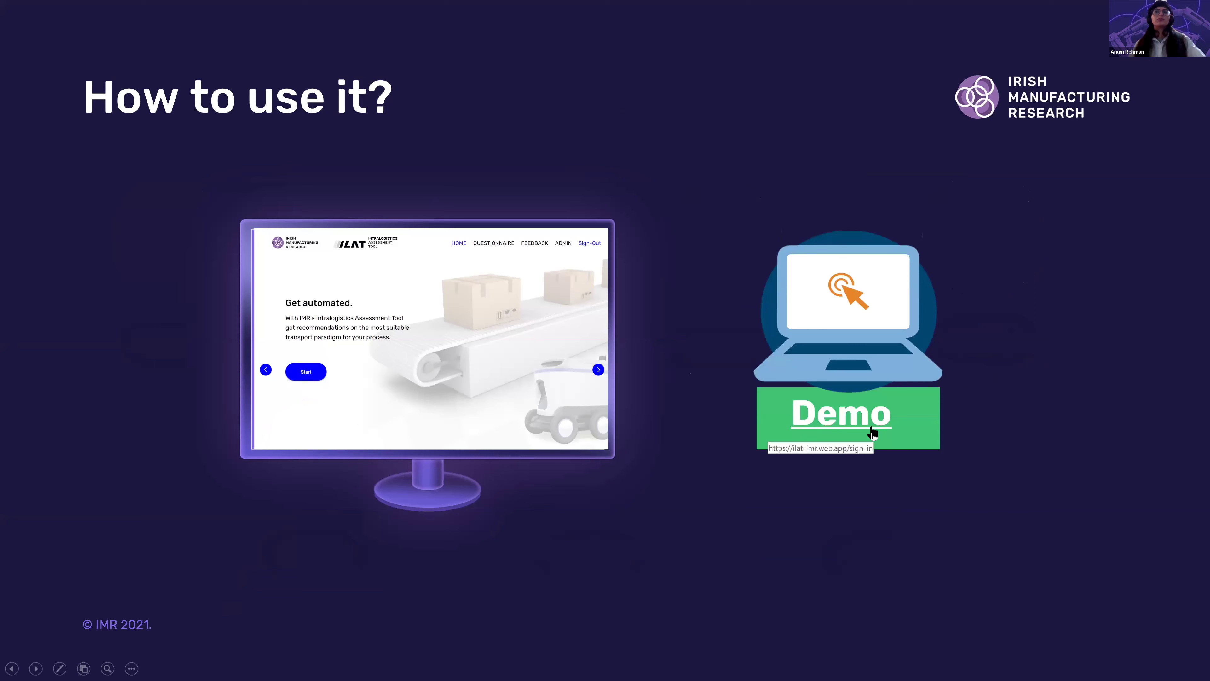
Open the live tool from the Demo link, accept the Privacy Policy and sign in
click(852, 425)
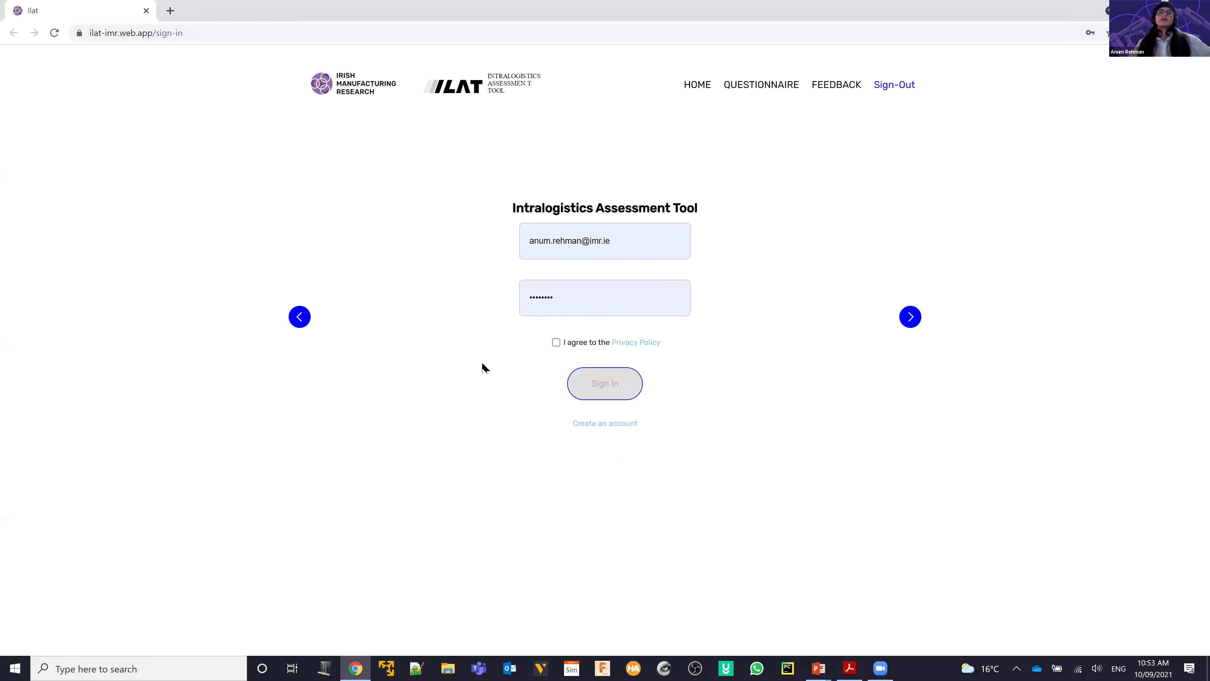
click(555, 342)
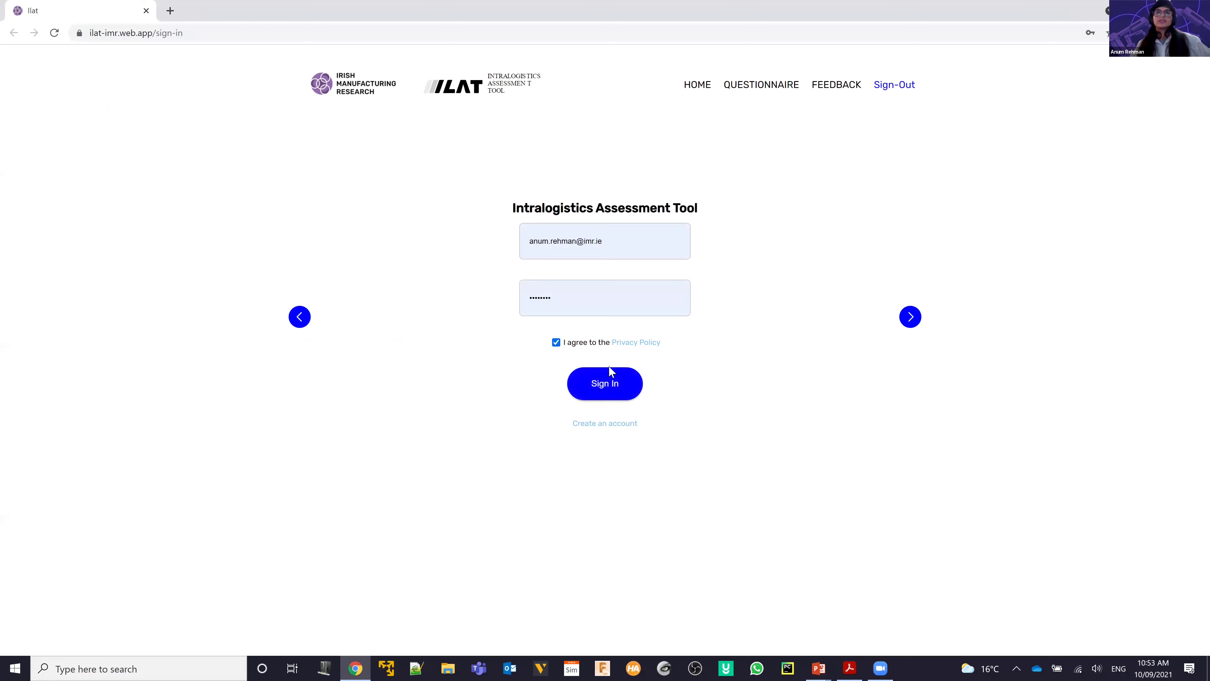
click(616, 389)
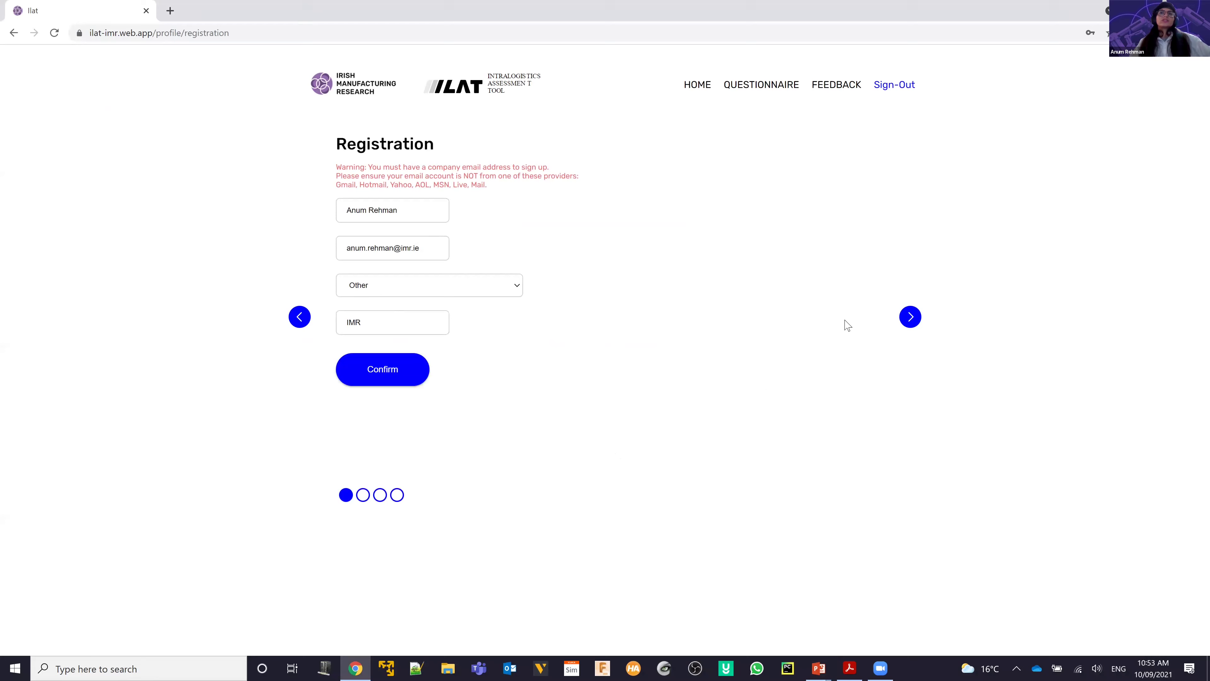
Confirm the profile: General Manufacturing, Medium Enterprise, Ireland
click(908, 324)
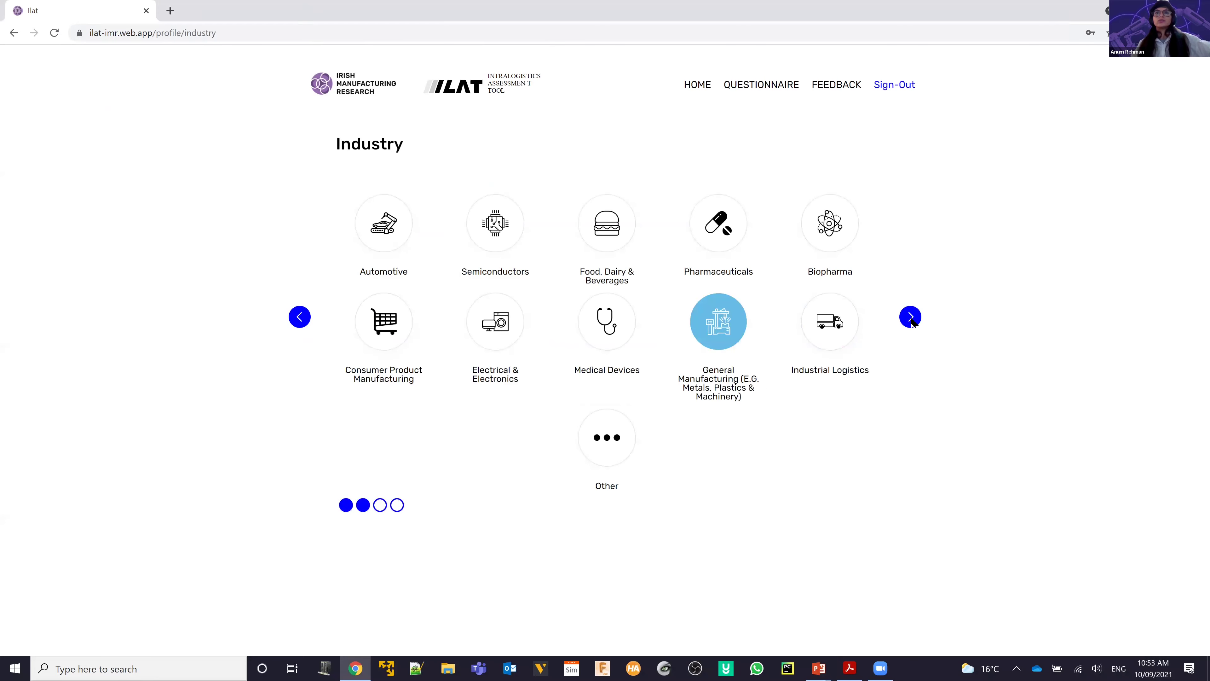
click(910, 318)
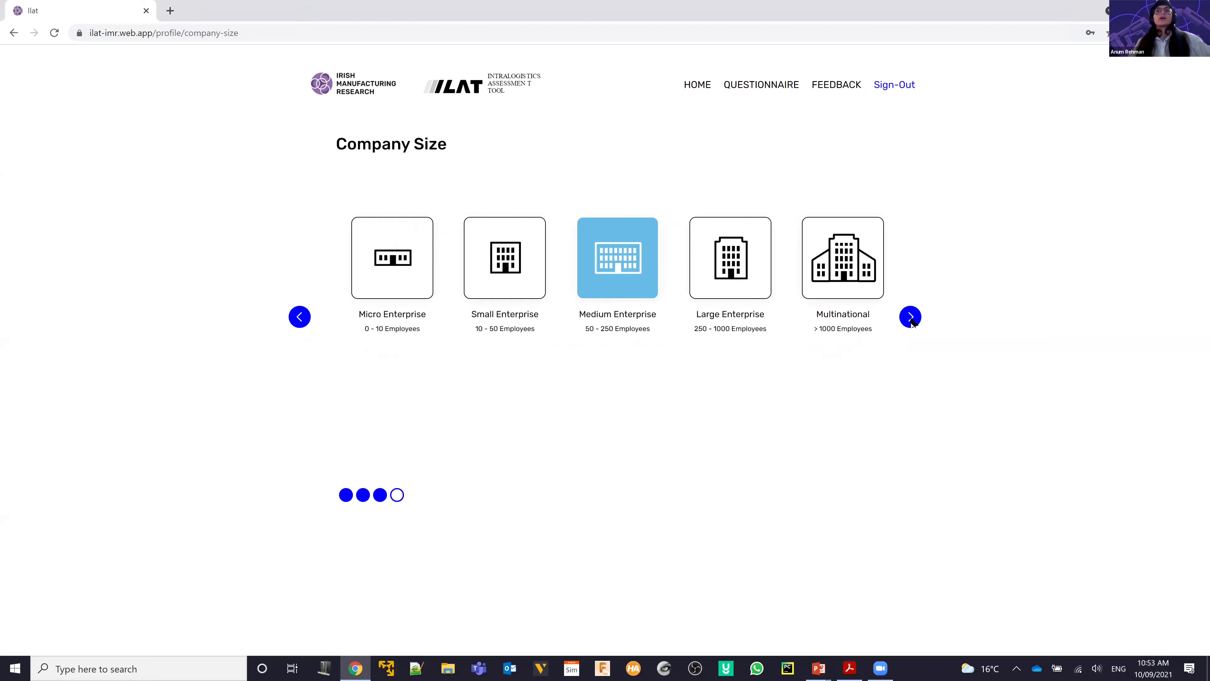
click(910, 318)
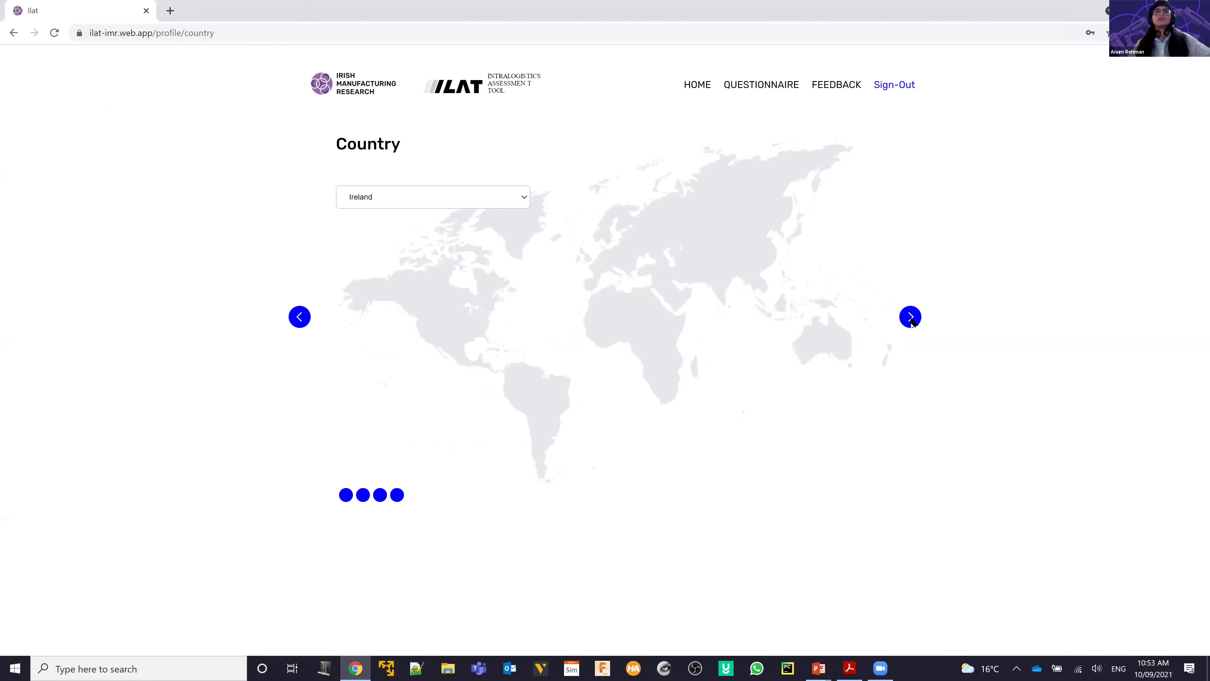
click(910, 317)
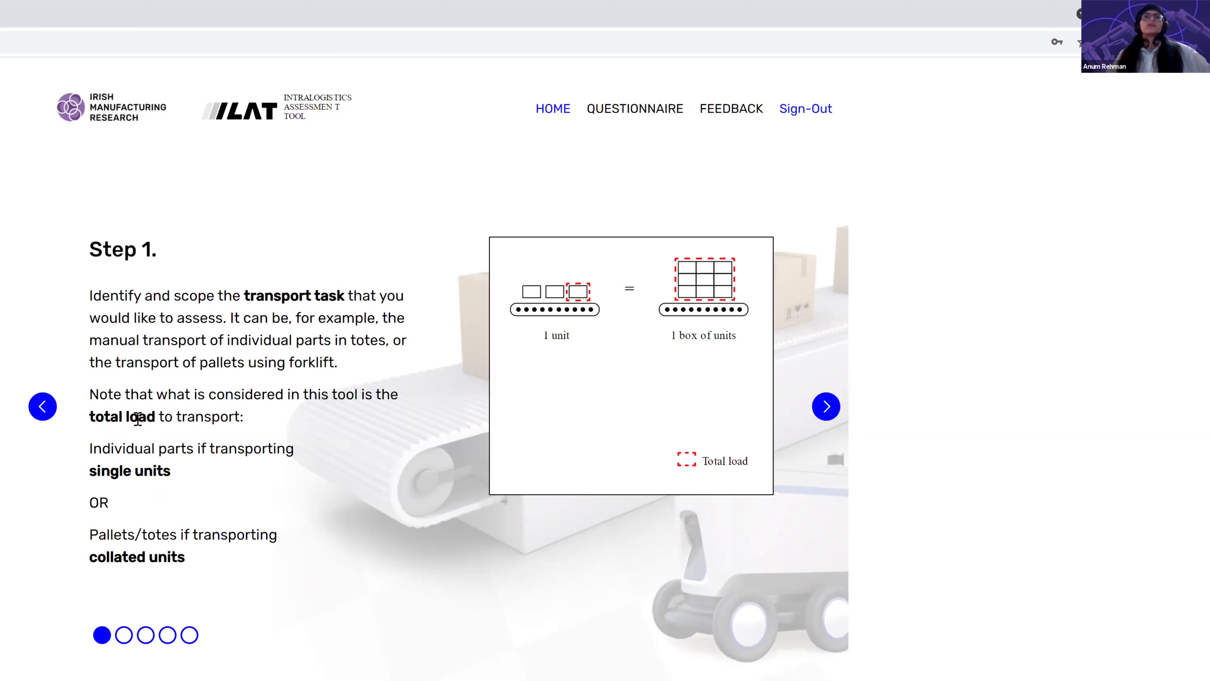
Step through guide Steps 2–5 and start the questionnaire at the Paradigms page
click(827, 406)
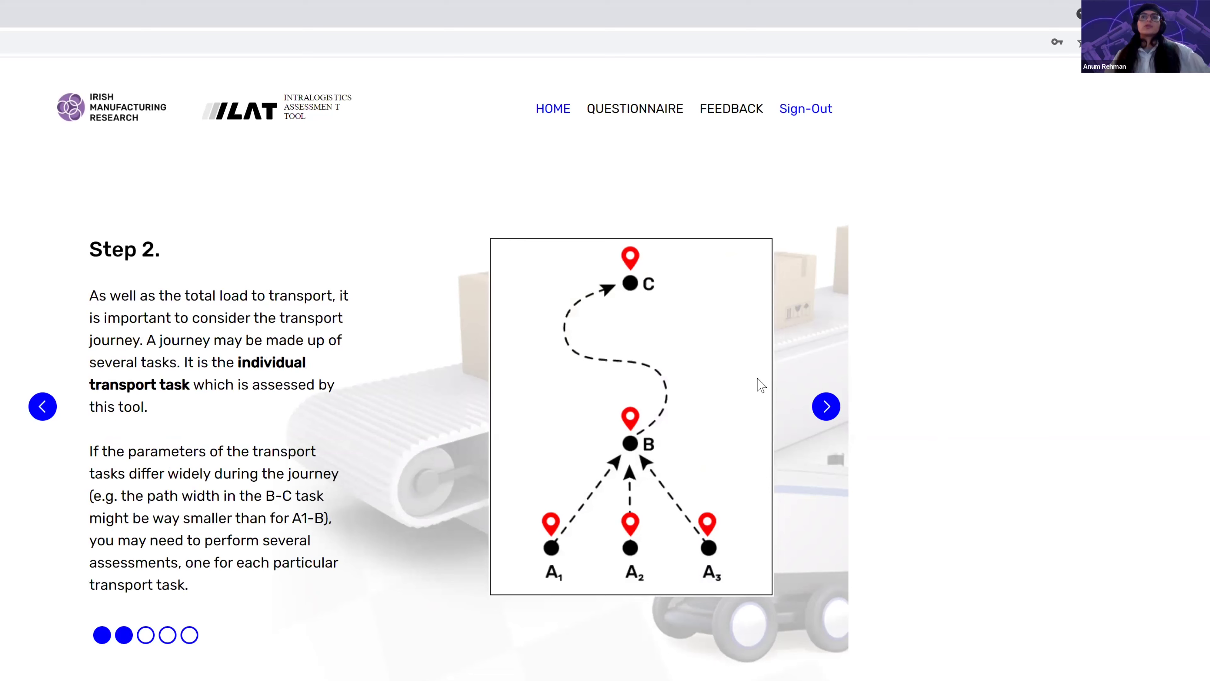
click(834, 406)
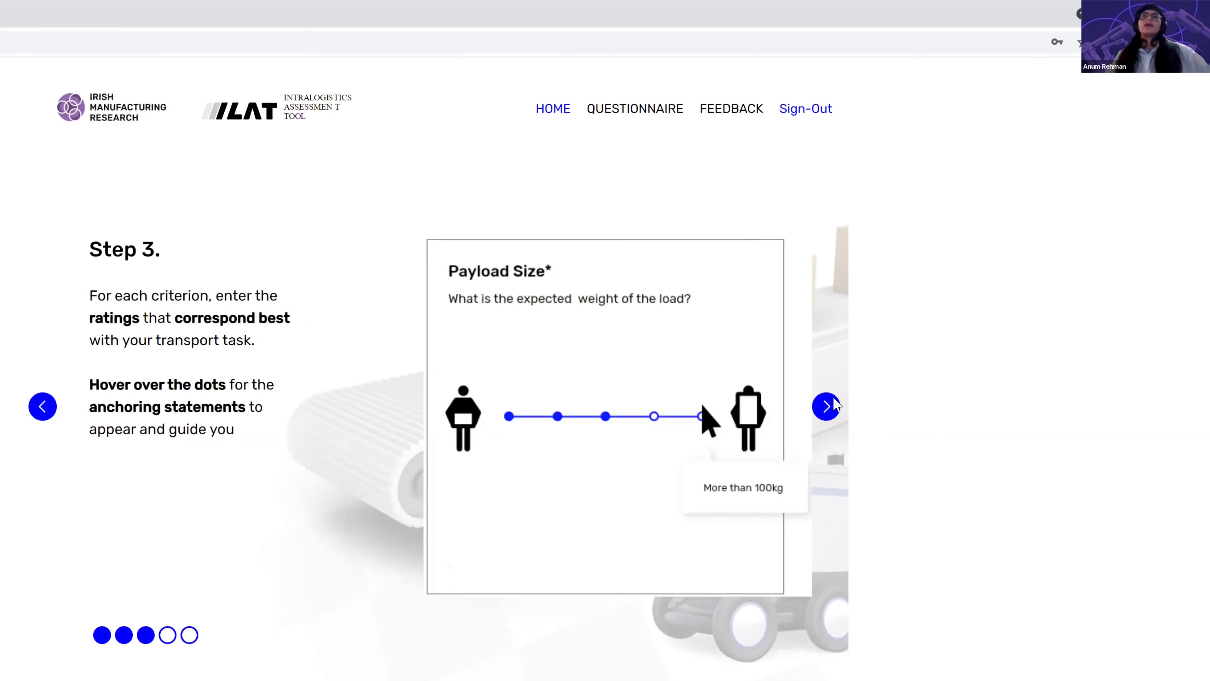
click(826, 407)
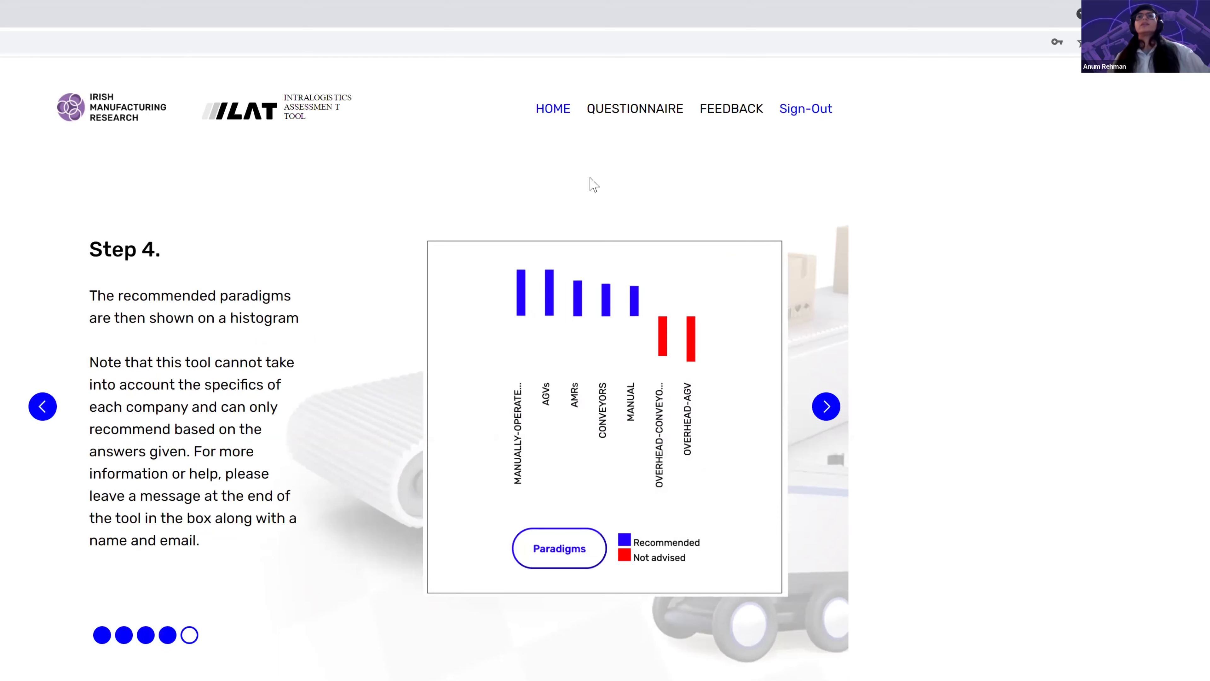
click(826, 406)
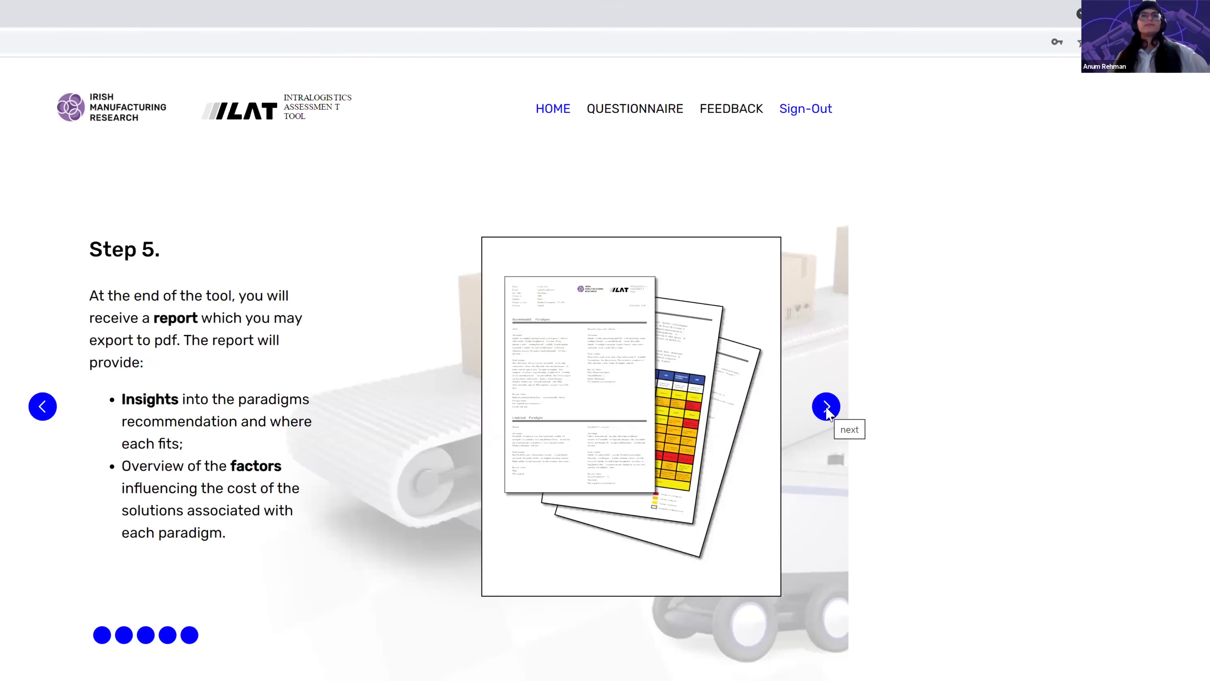
click(827, 407)
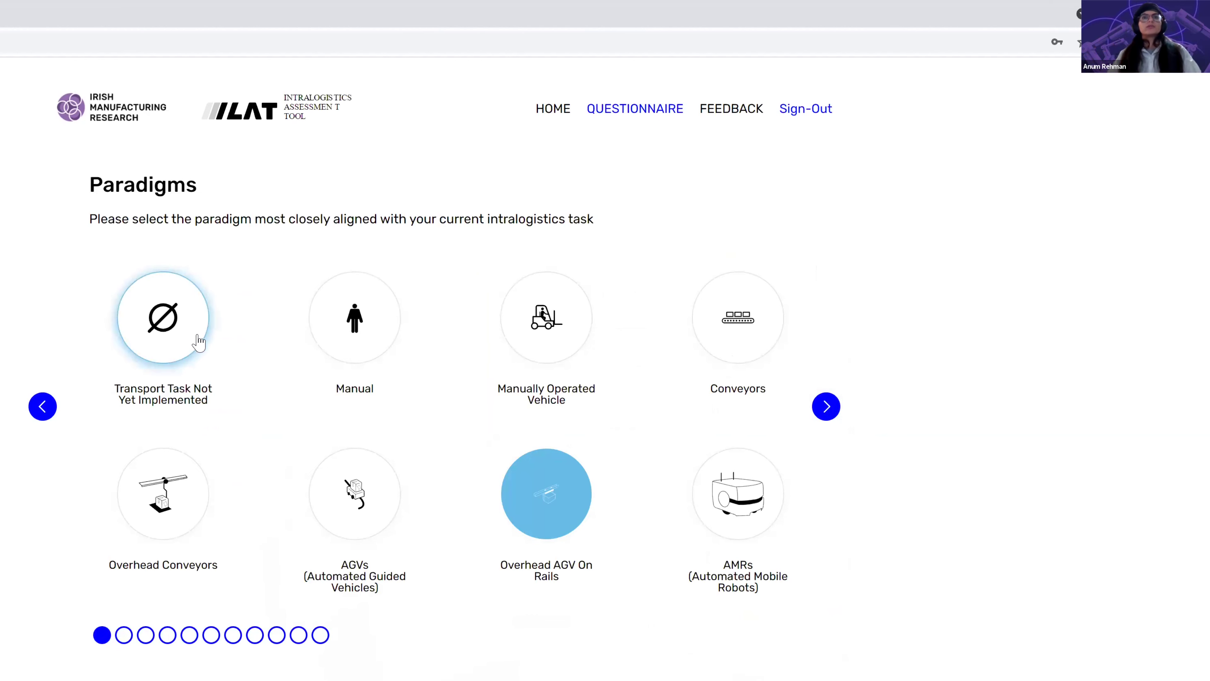
Answer Transport Task Not Yet Implemented, Free Path, Fit For Human Presence and ceiling >= 3 Meters
click(180, 326)
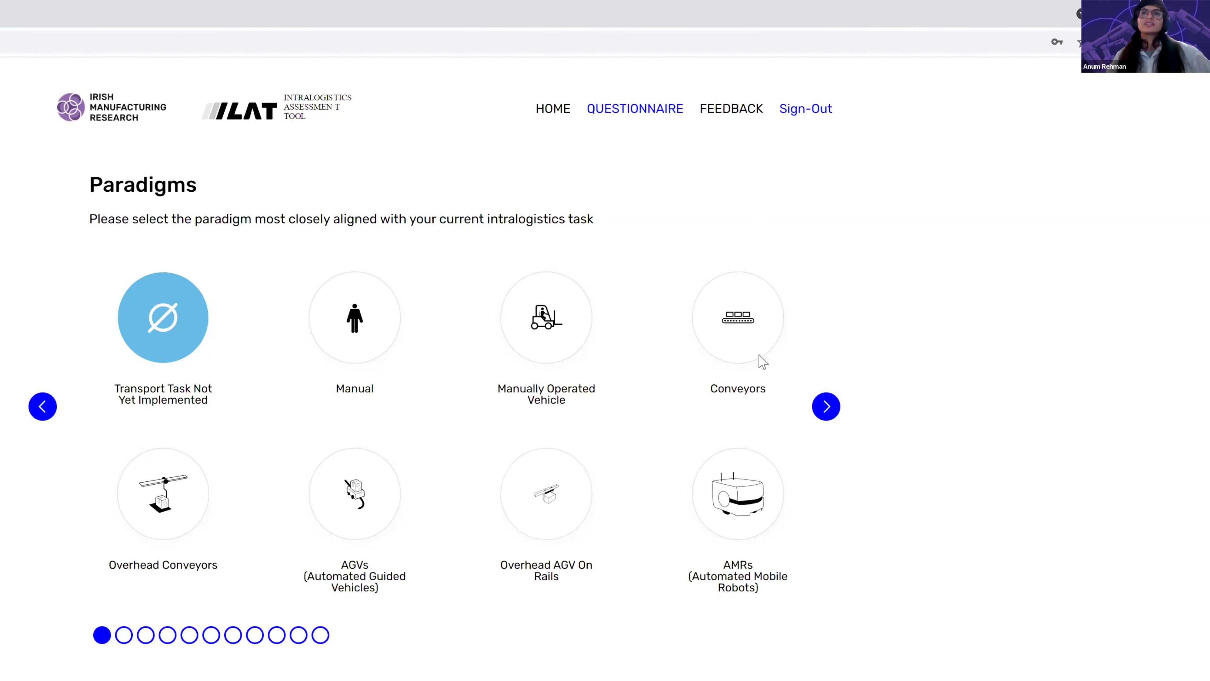
click(836, 408)
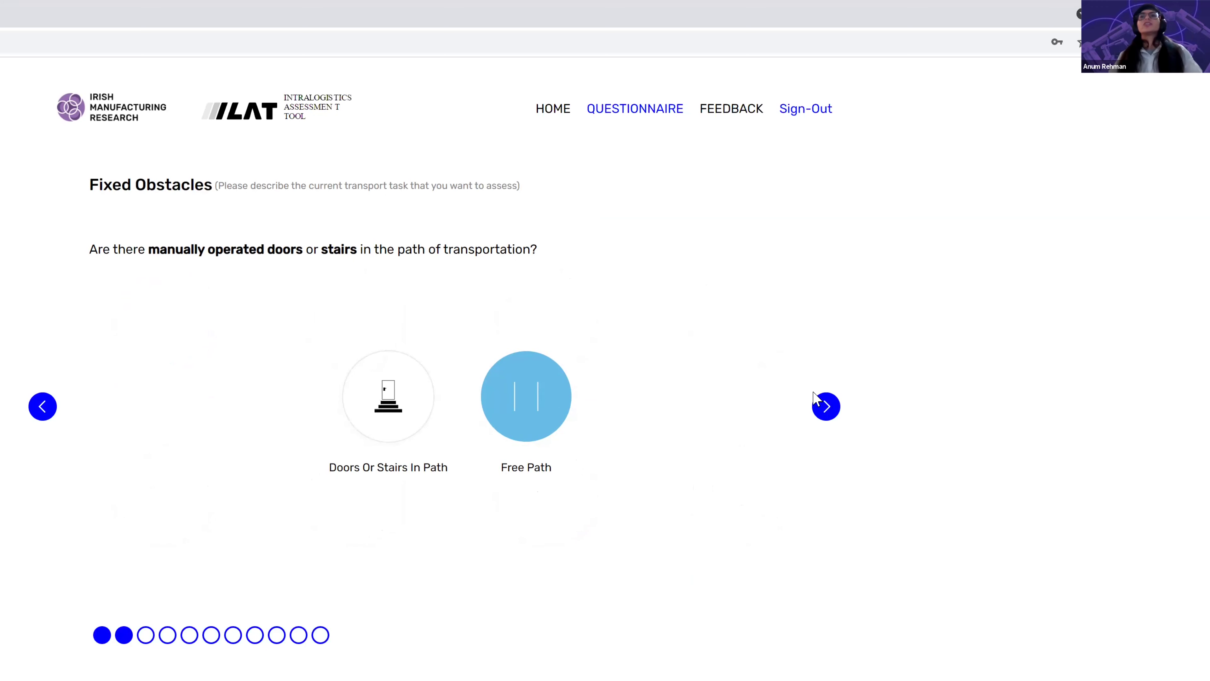
click(830, 412)
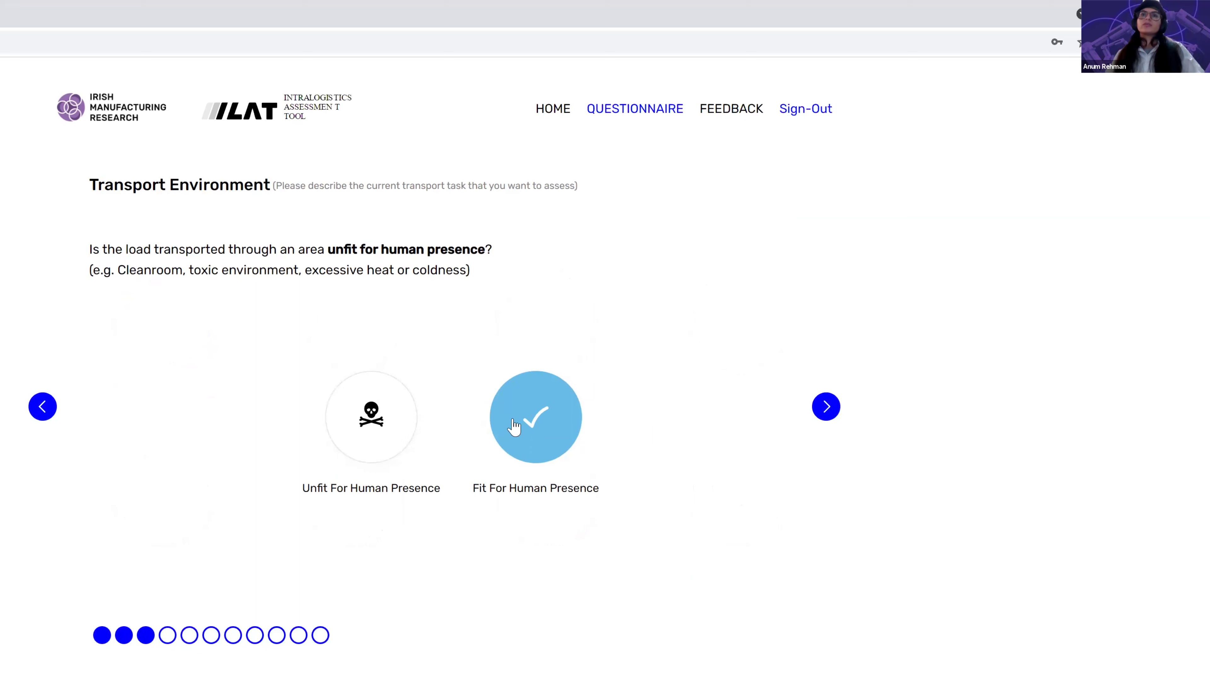
click(829, 410)
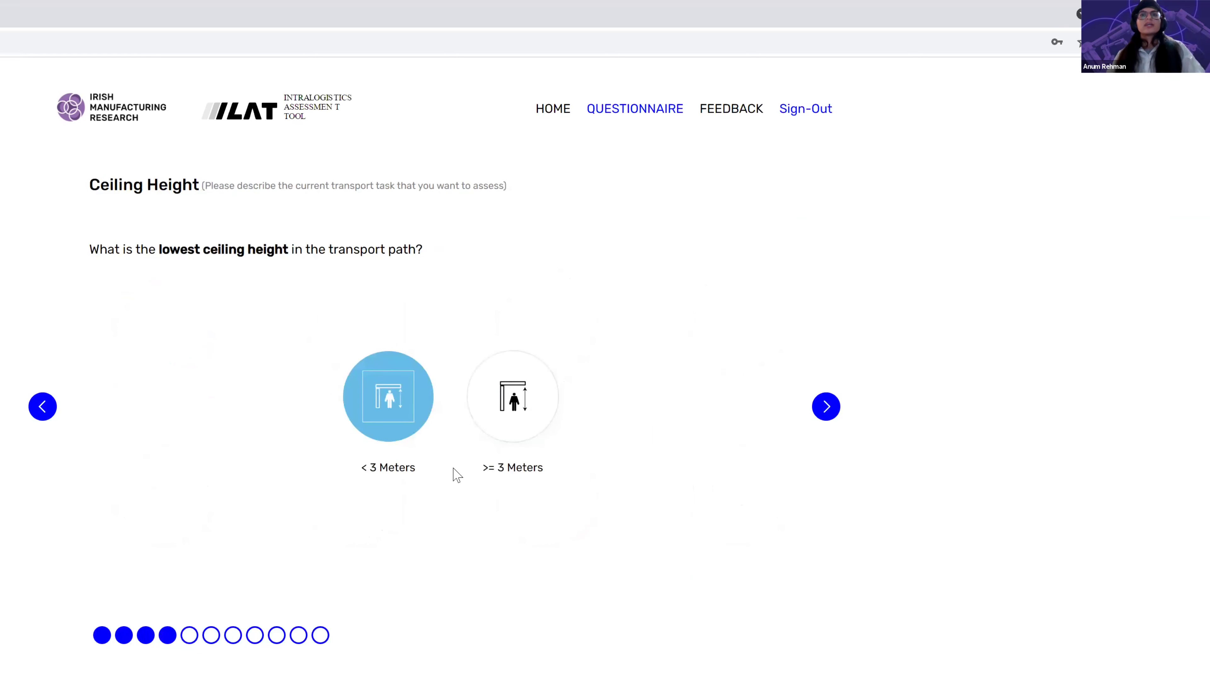
click(537, 412)
Set Transport Frequency to the 10–30 range with an exact 20 transports/h
click(839, 414)
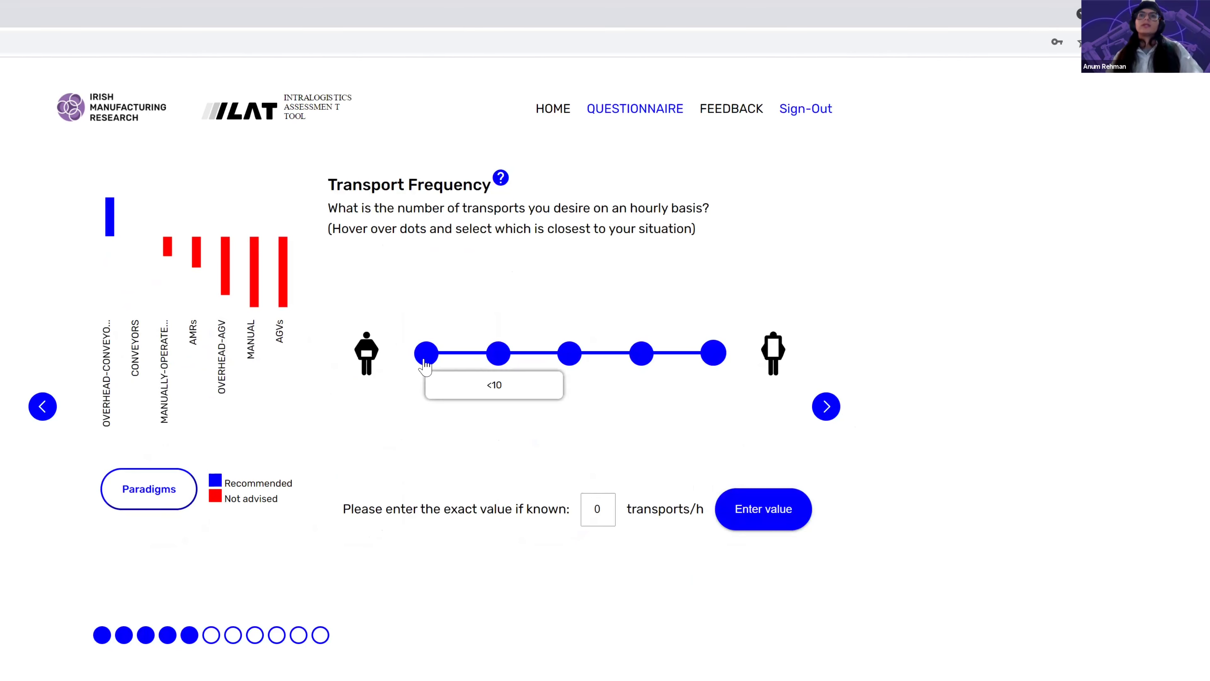
mouse_move(575, 368)
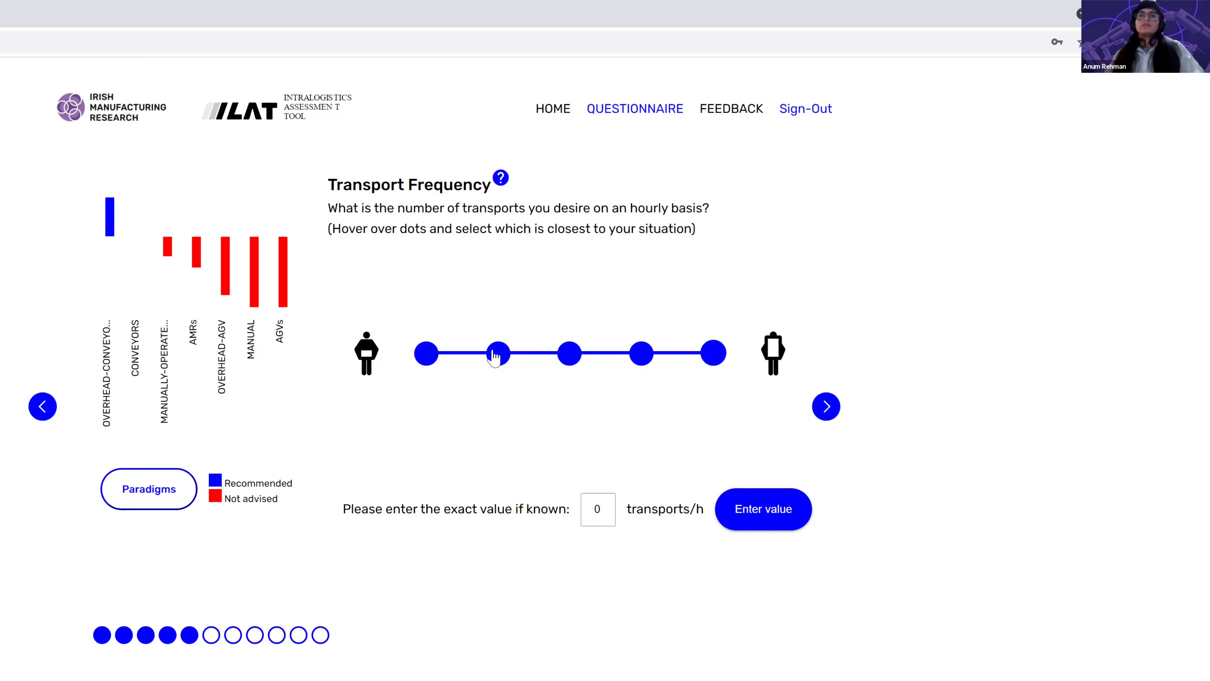
mouse_move(494, 356)
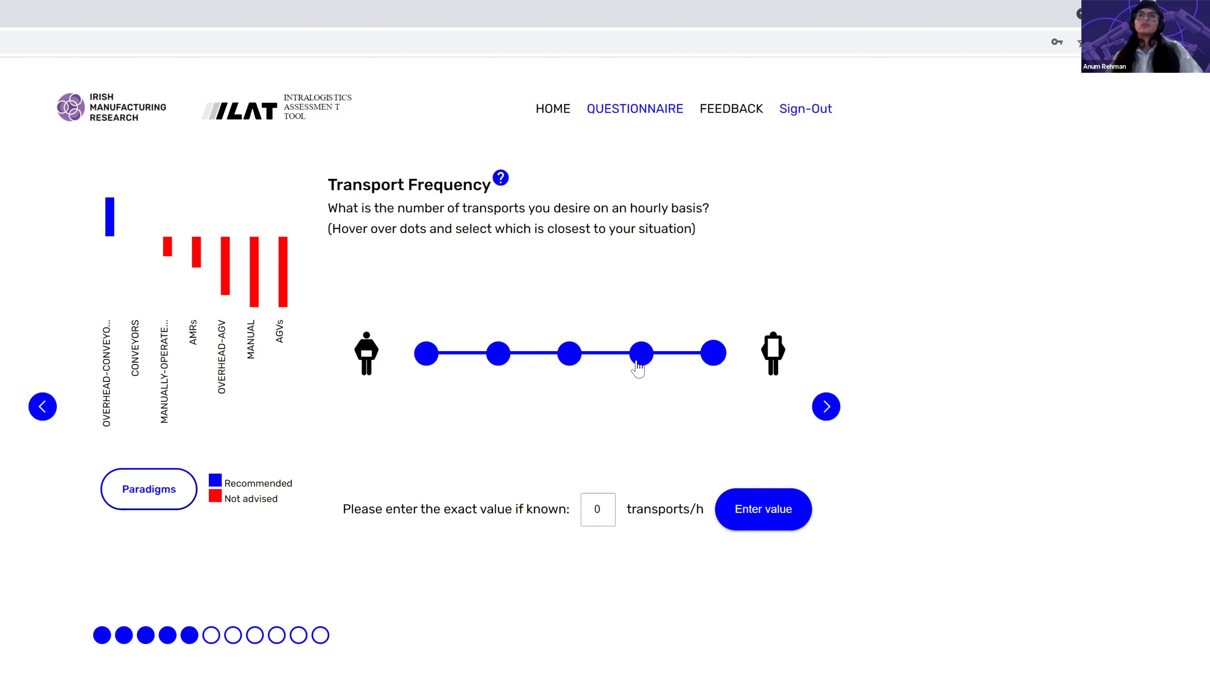
click(499, 354)
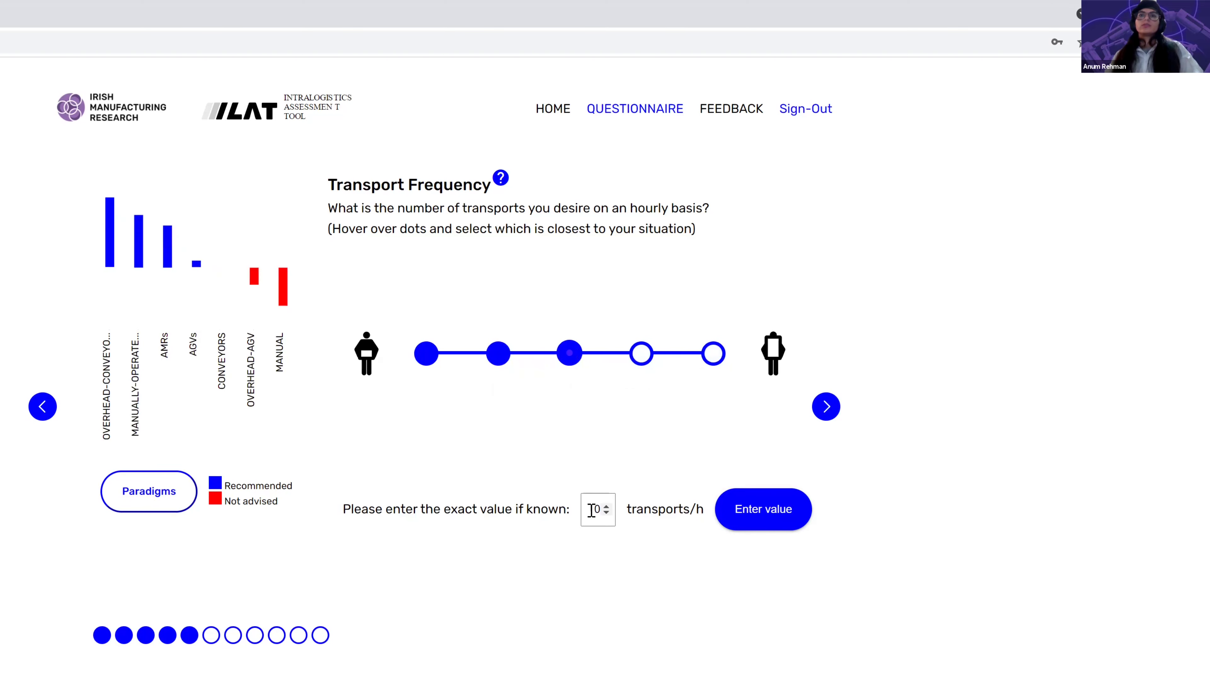
click(591, 510)
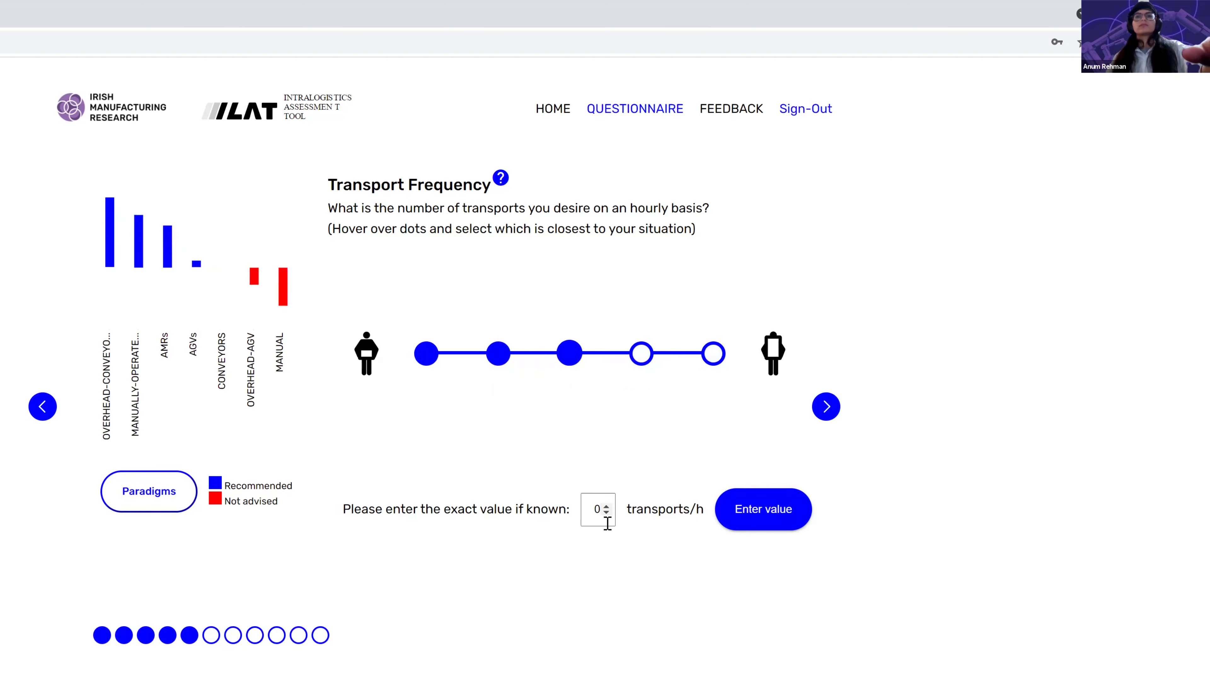
text(2)
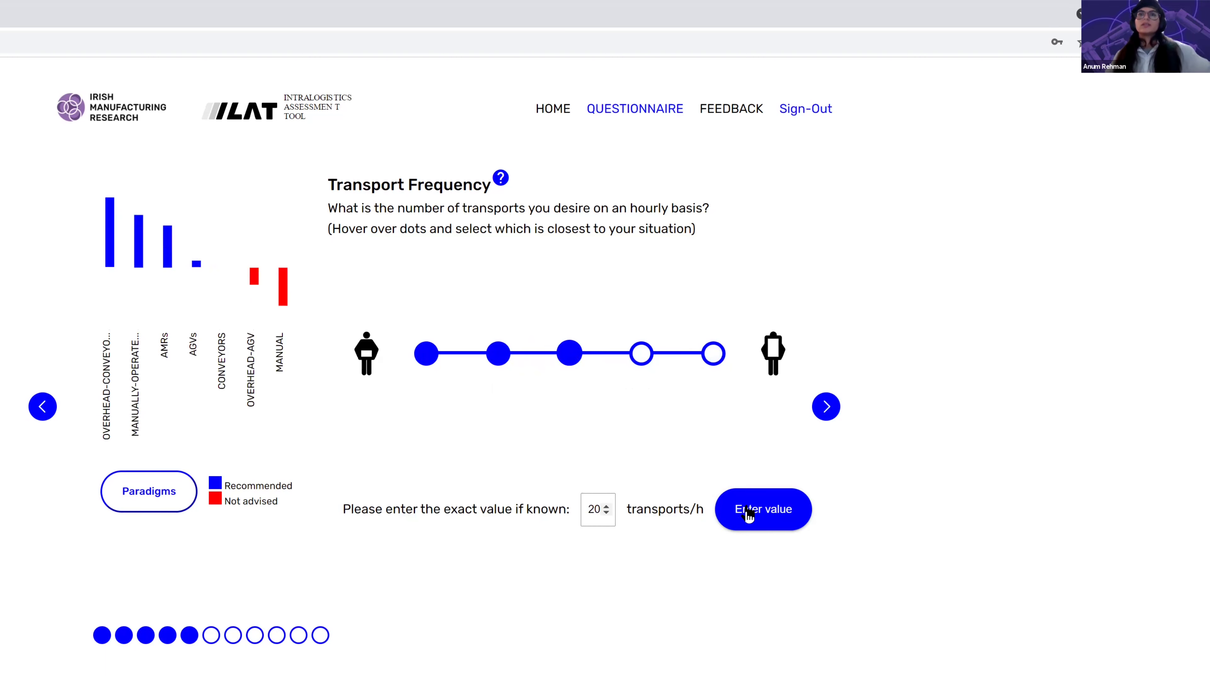
click(749, 514)
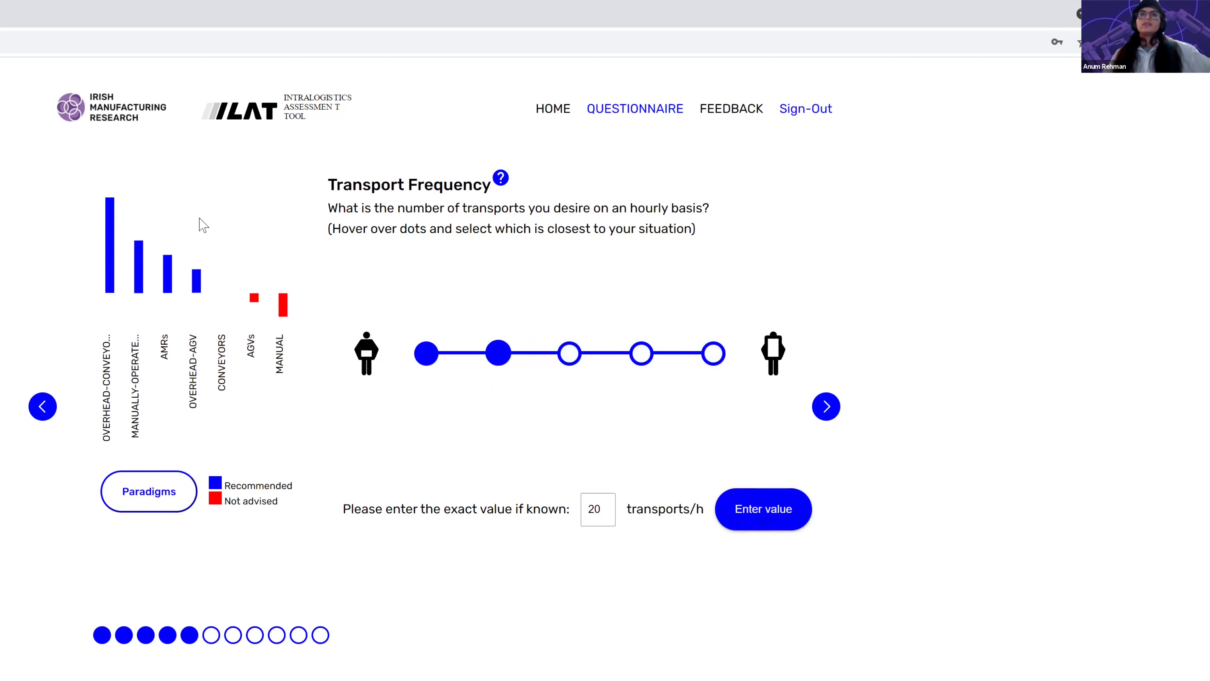
Set the transport distance to the up-to-150 m range
click(828, 410)
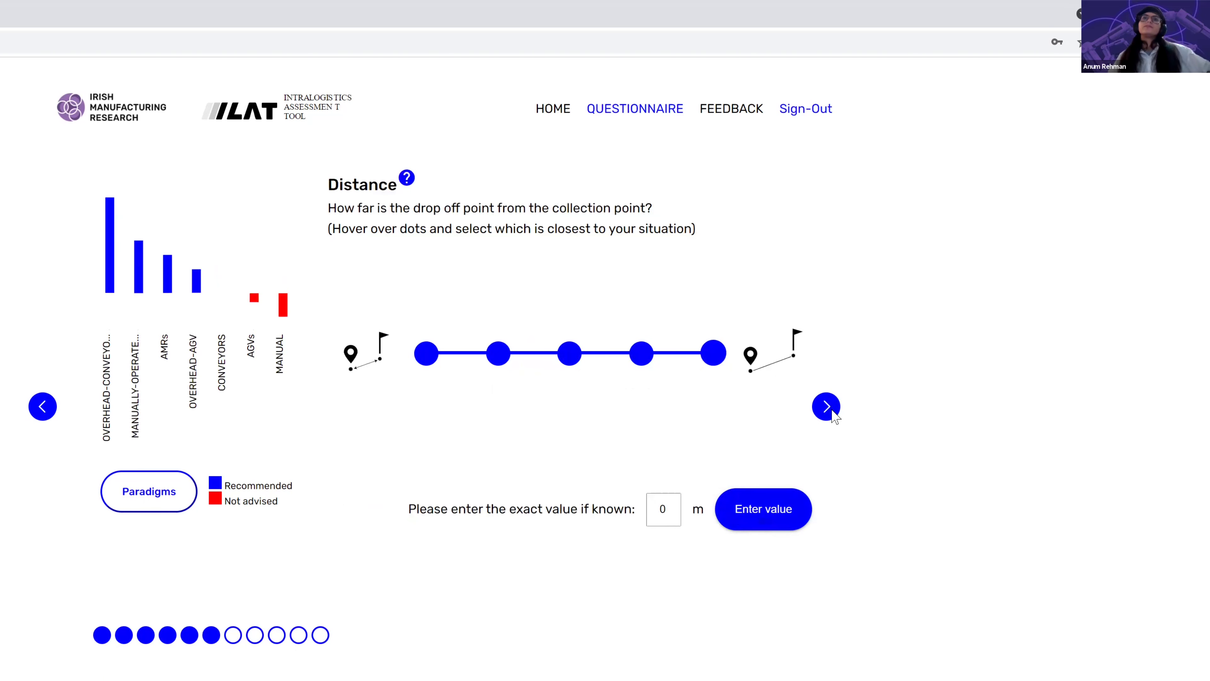
mouse_move(498, 358)
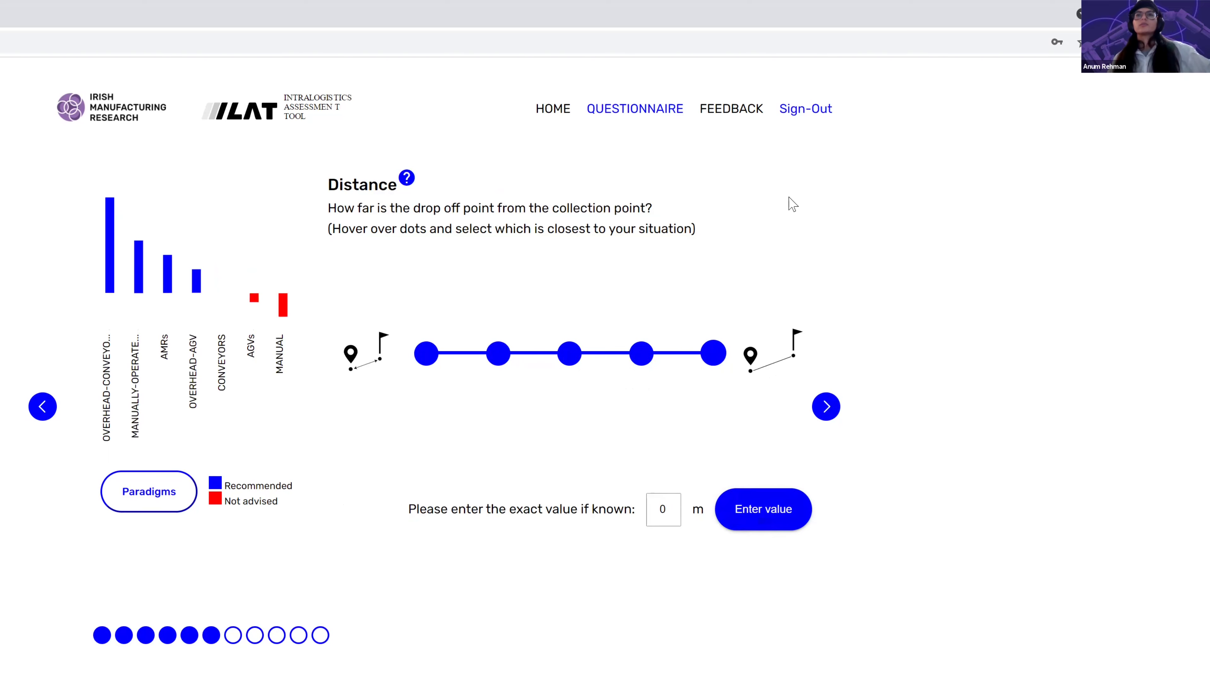
click(501, 362)
Enter an exact payload weight of 5 kg and advance to Path Width
click(833, 408)
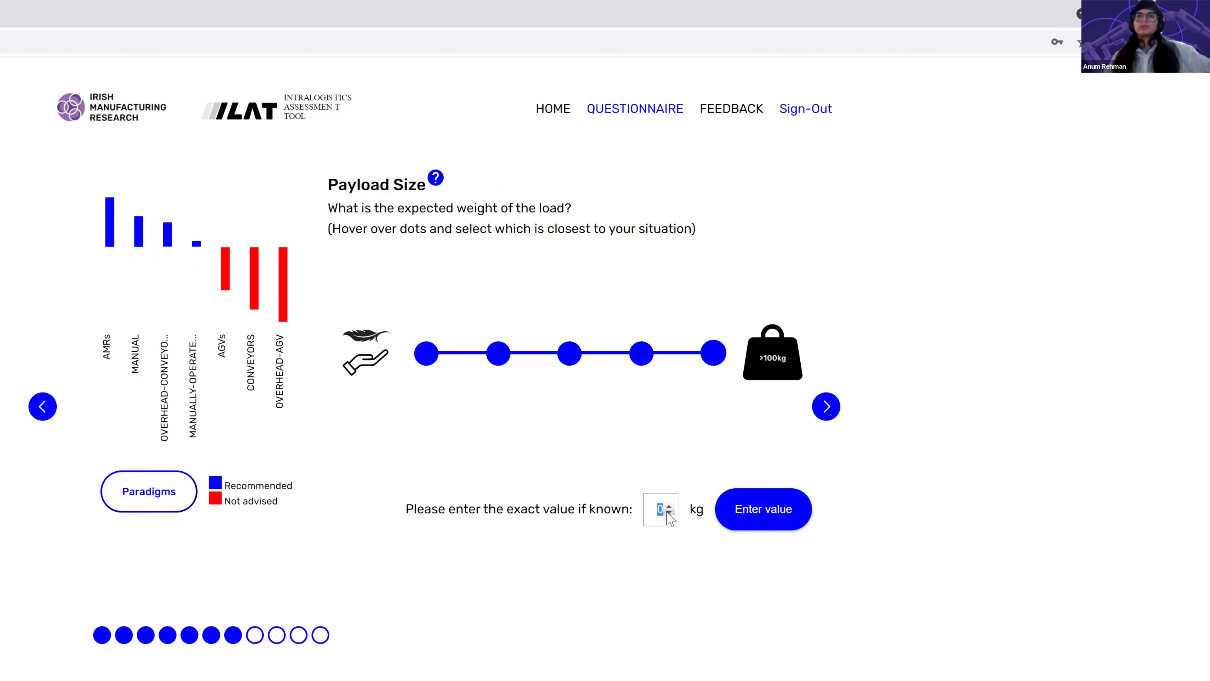
double_click(660, 505)
text(5)
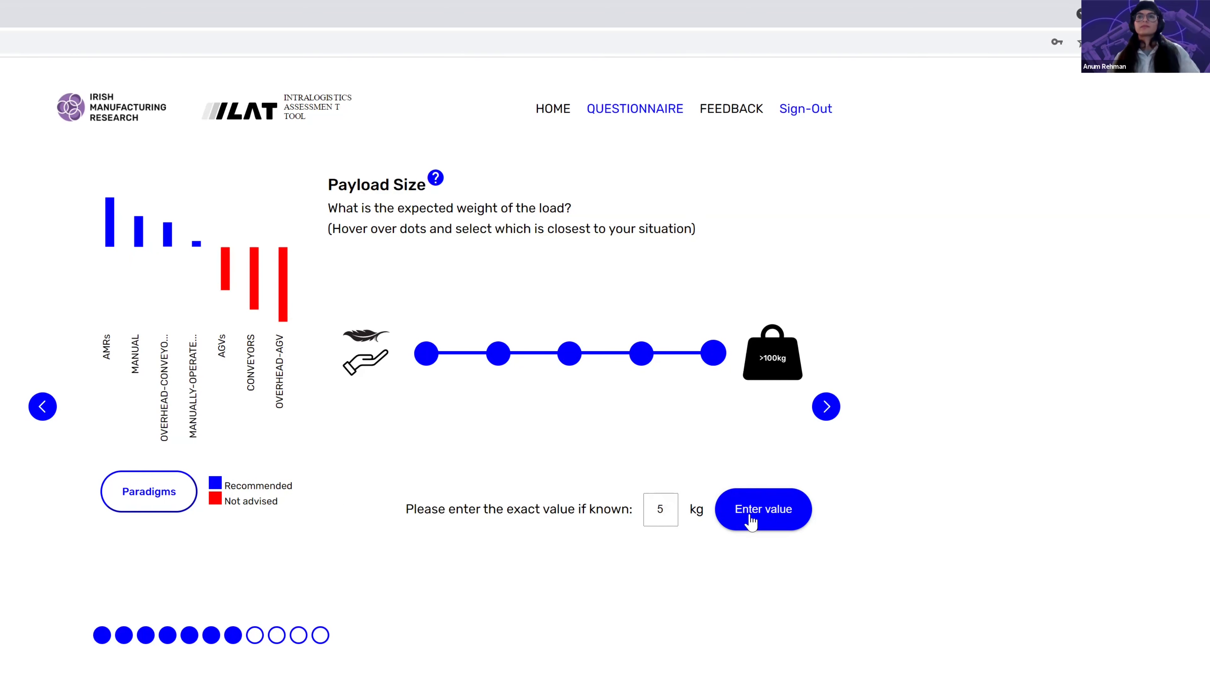
click(748, 518)
click(826, 405)
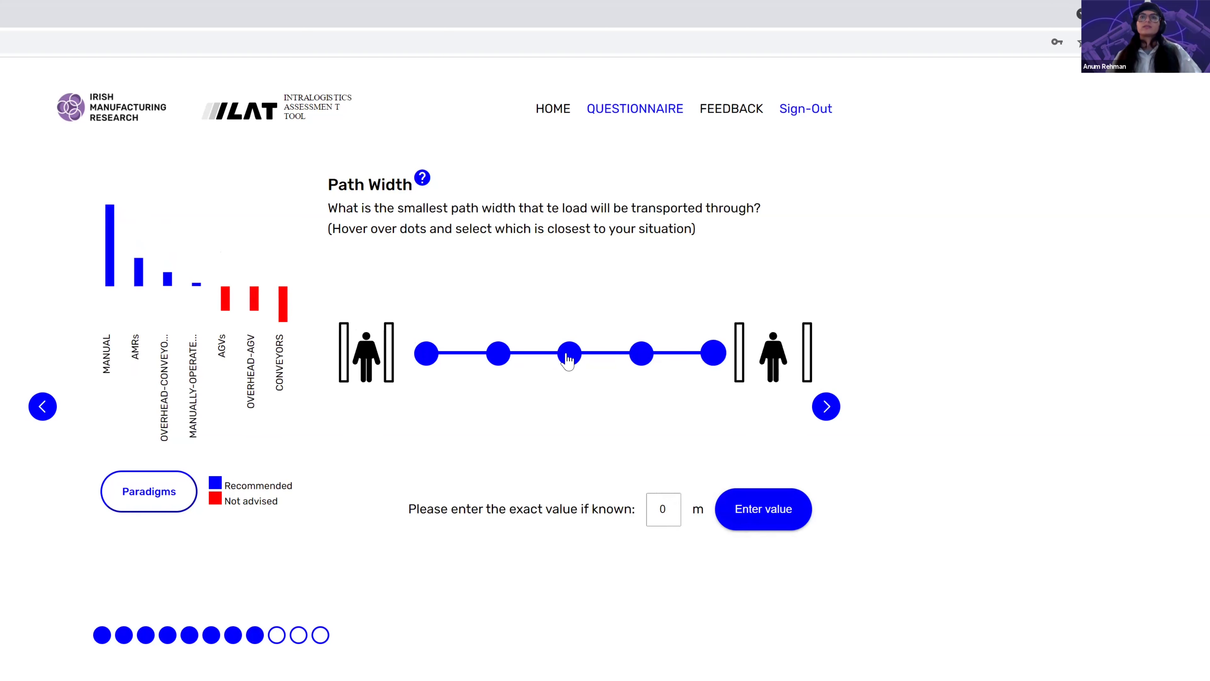
Set path width to between 2 and 5 m and keep the dynamic obstacles answer
mouse_move(499, 360)
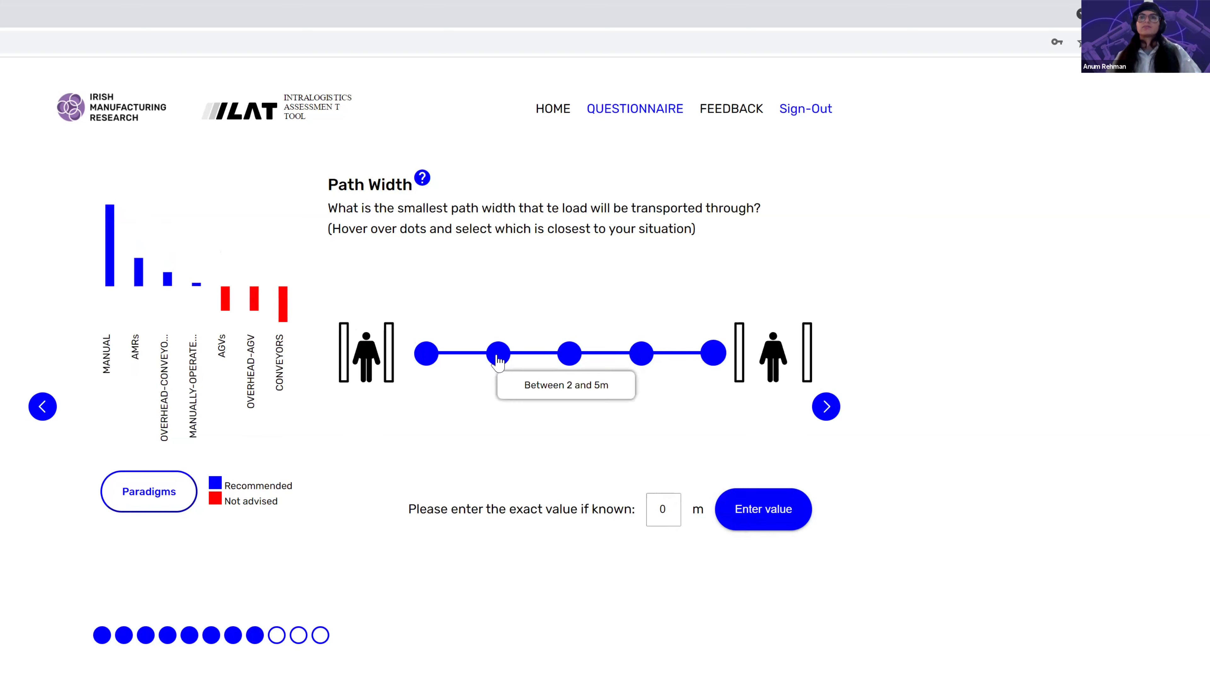
click(498, 360)
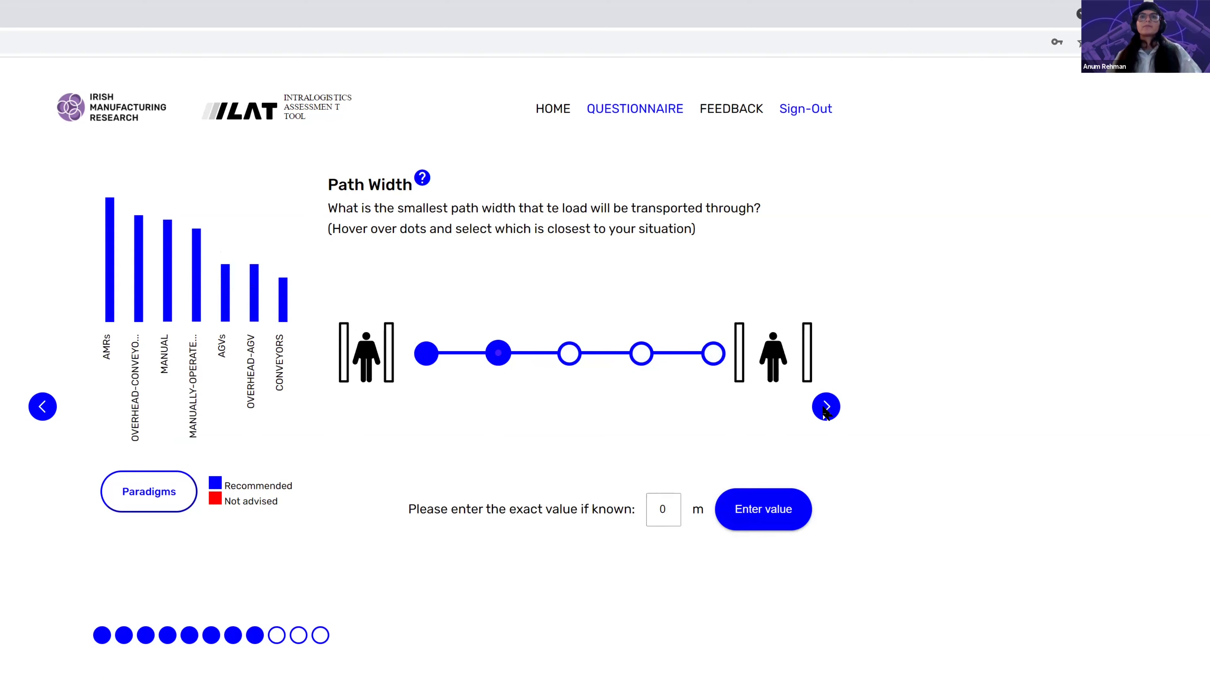
click(826, 408)
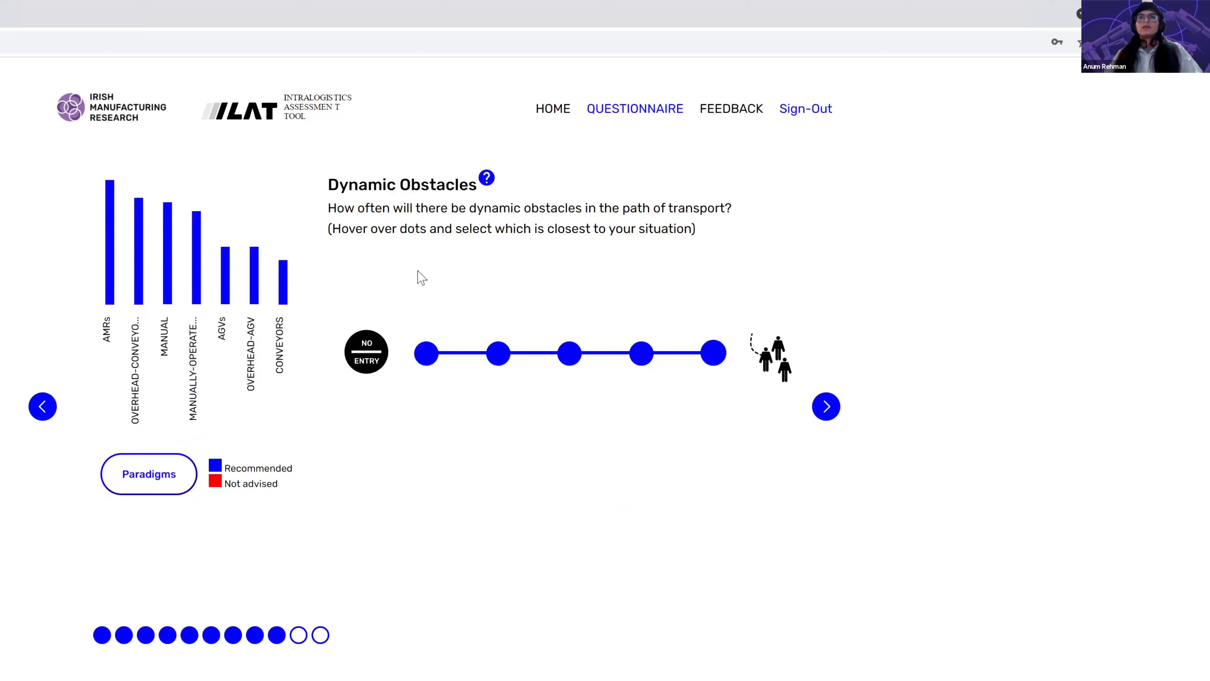
mouse_move(717, 357)
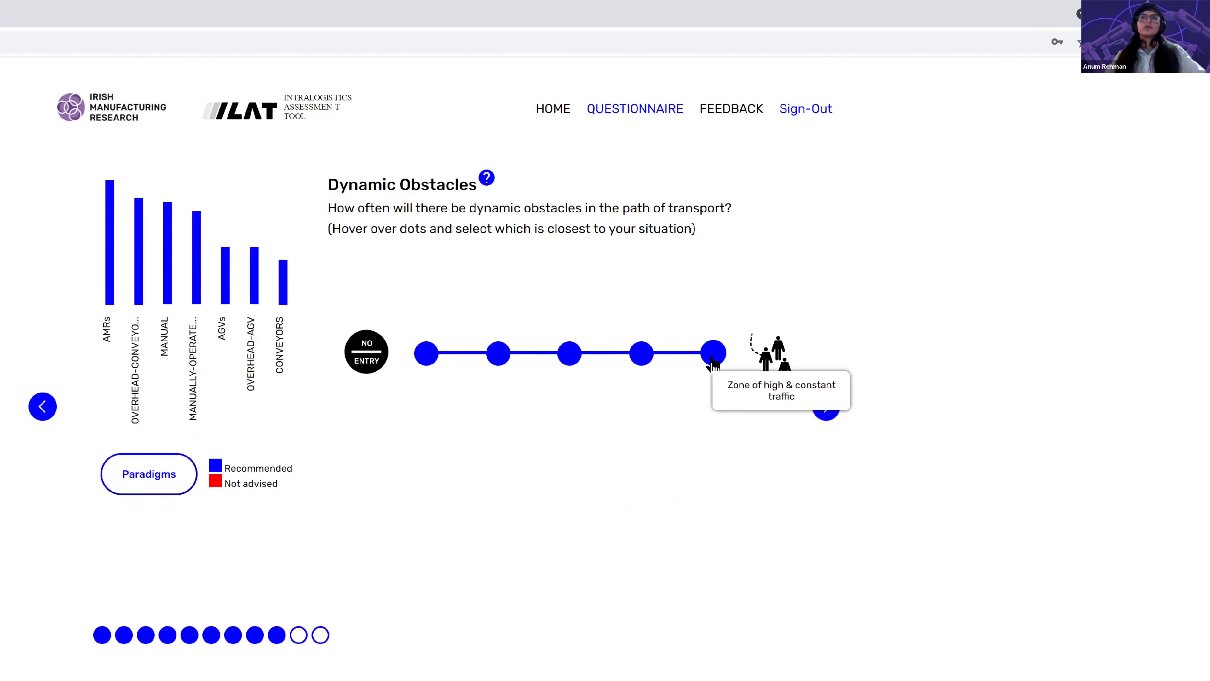
mouse_move(483, 368)
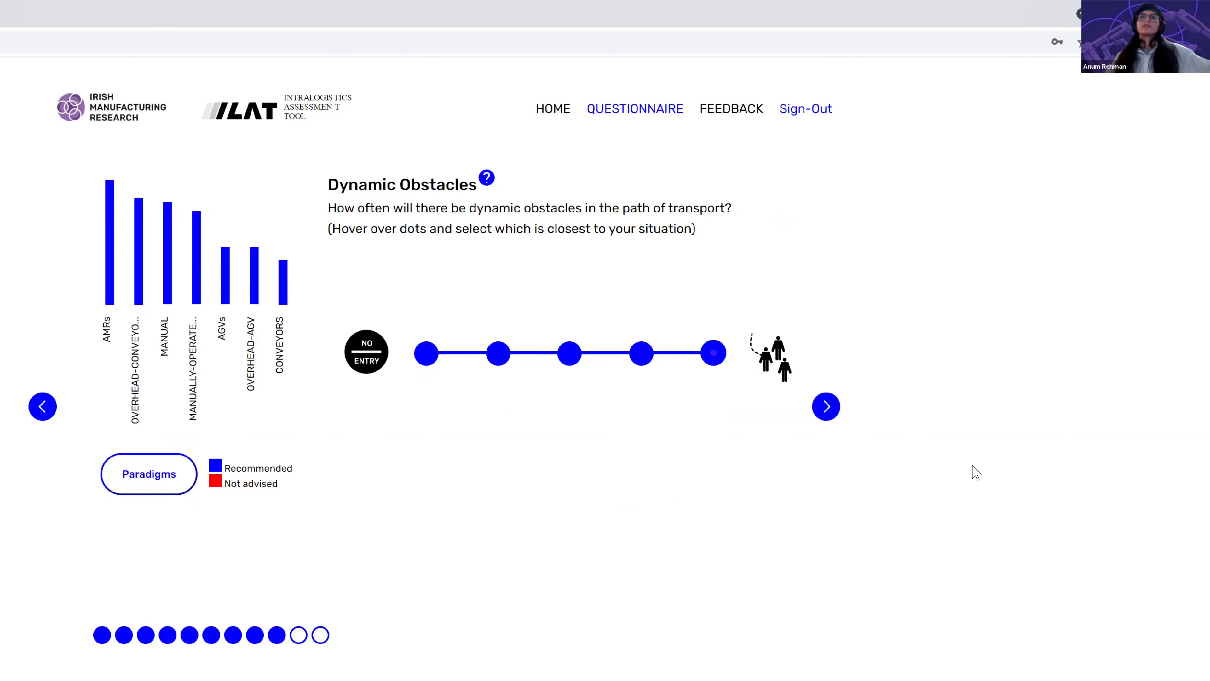
click(827, 408)
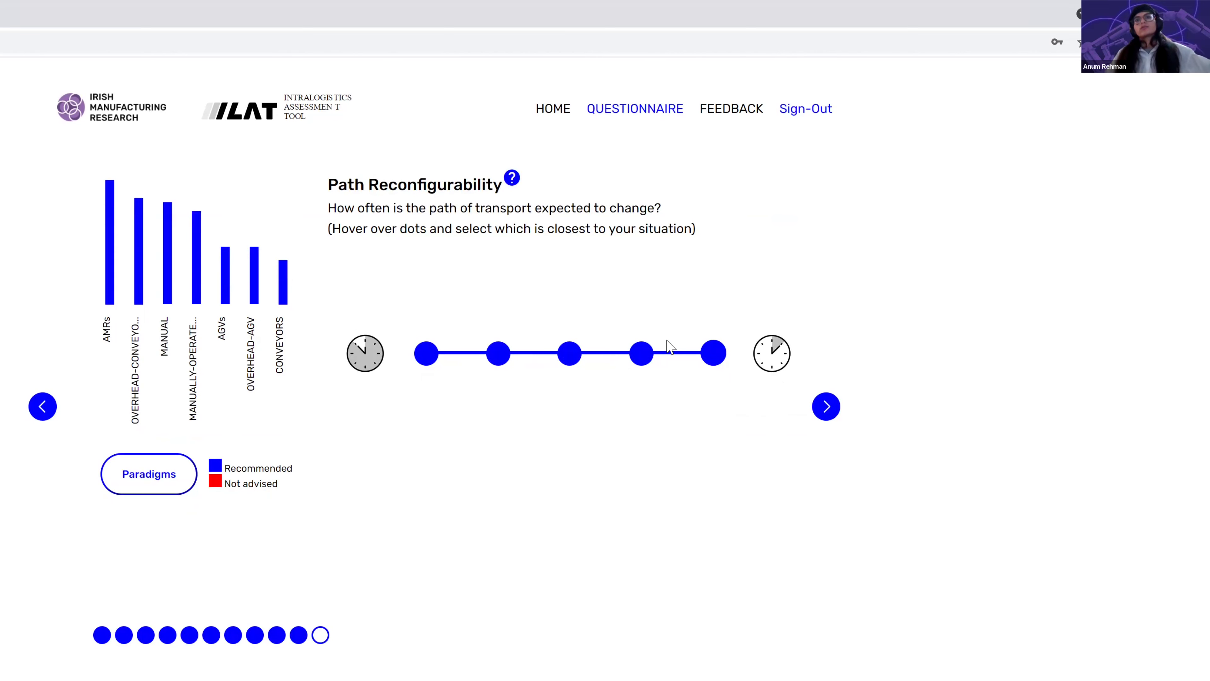
Answer path changes a few times per year and 5 mm required accuracy
mouse_move(718, 358)
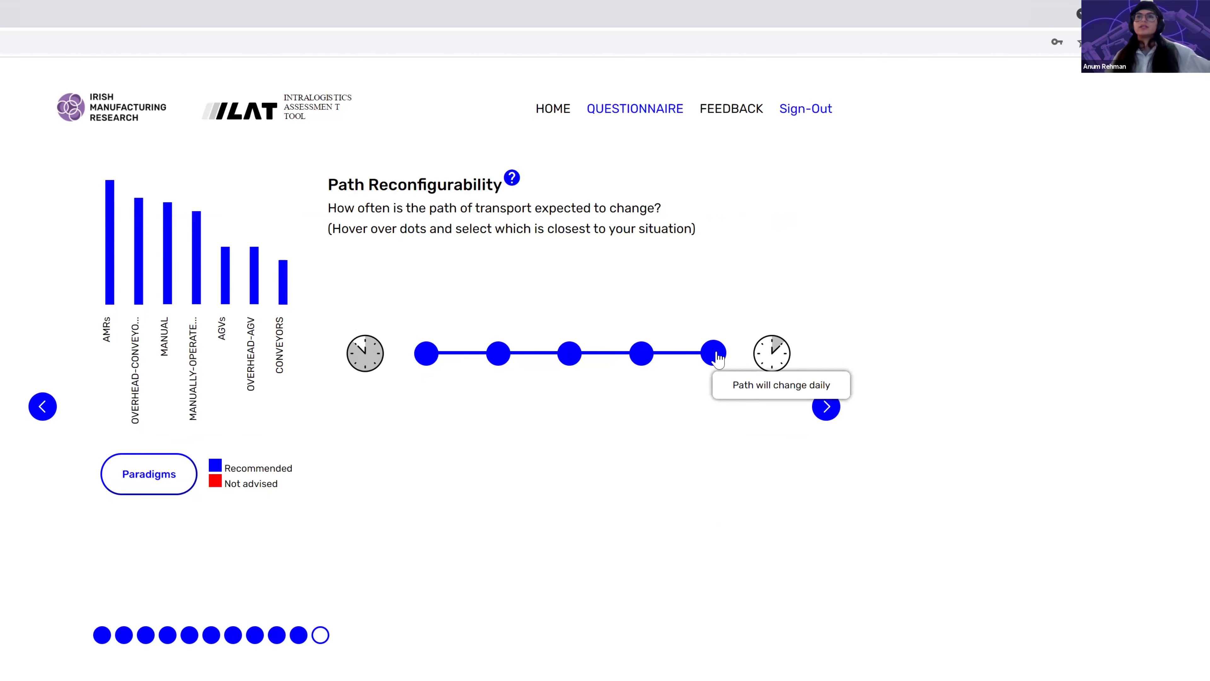
click(642, 354)
click(827, 406)
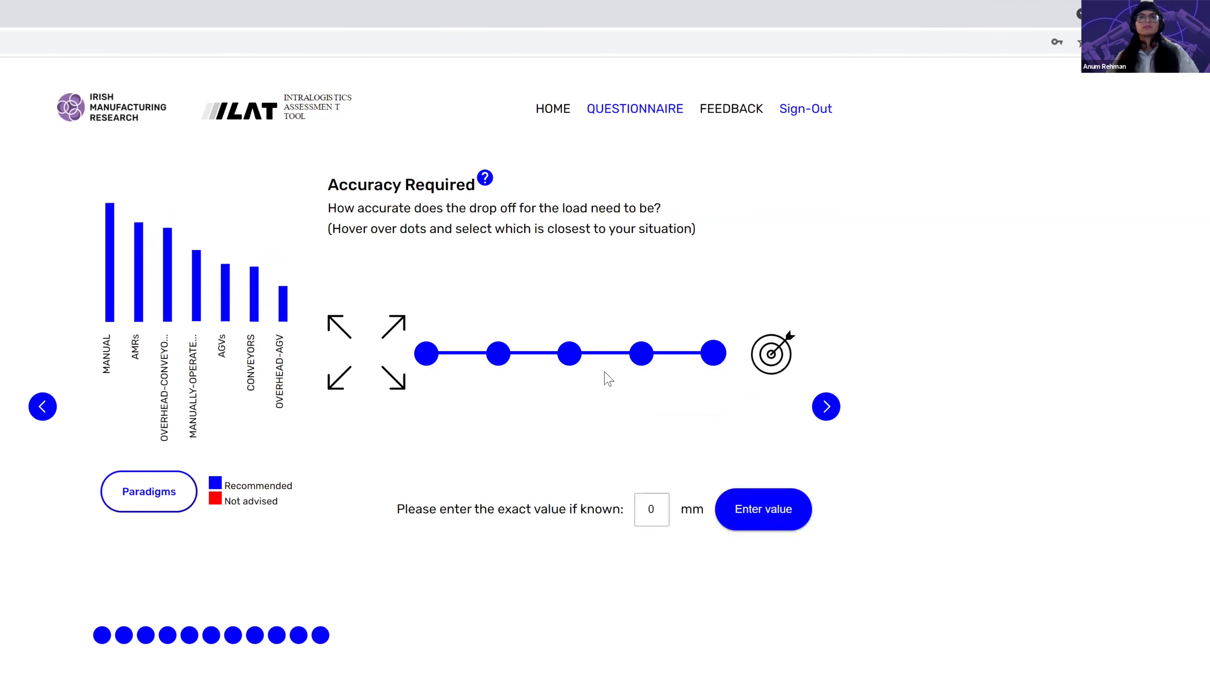
double_click(652, 502)
text(5)
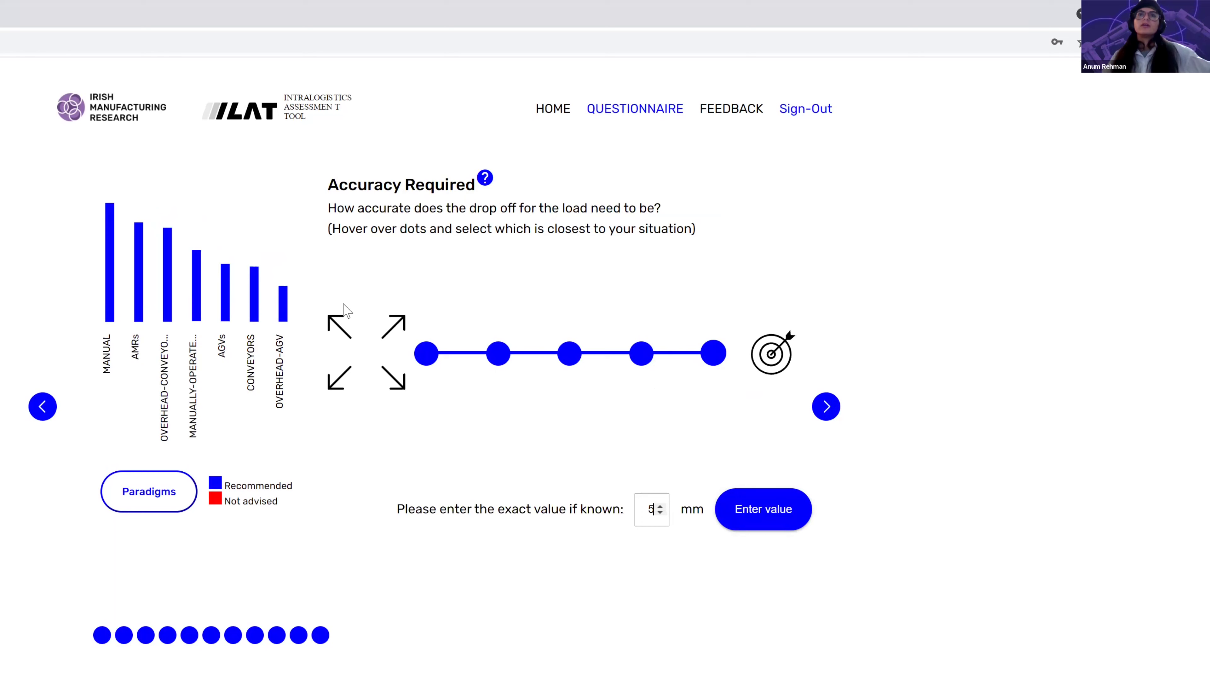
click(756, 519)
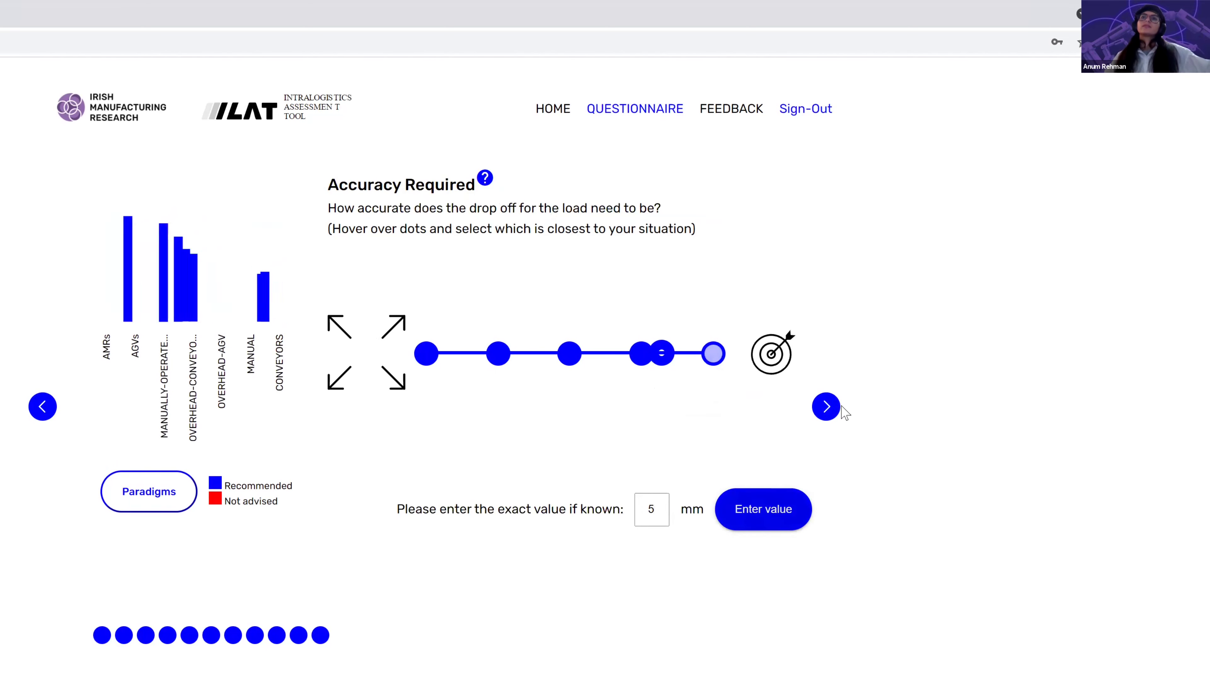
click(827, 408)
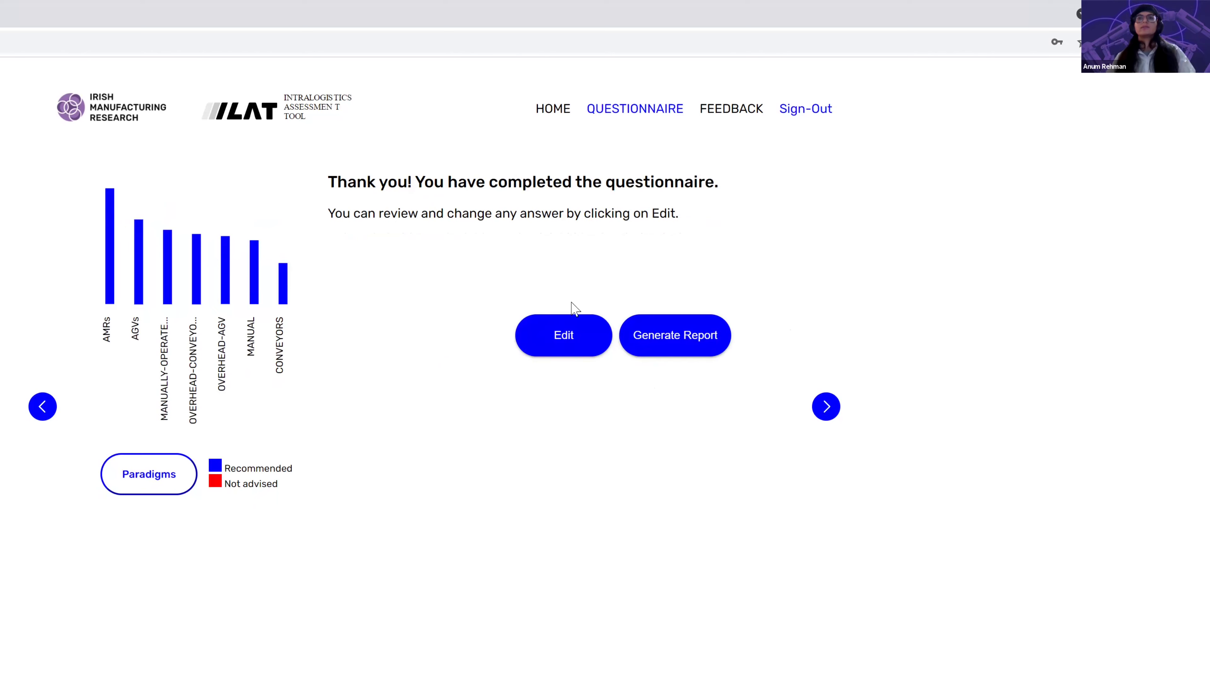
Generate the report and page through AGVs details to the not-advised paradigms
click(678, 334)
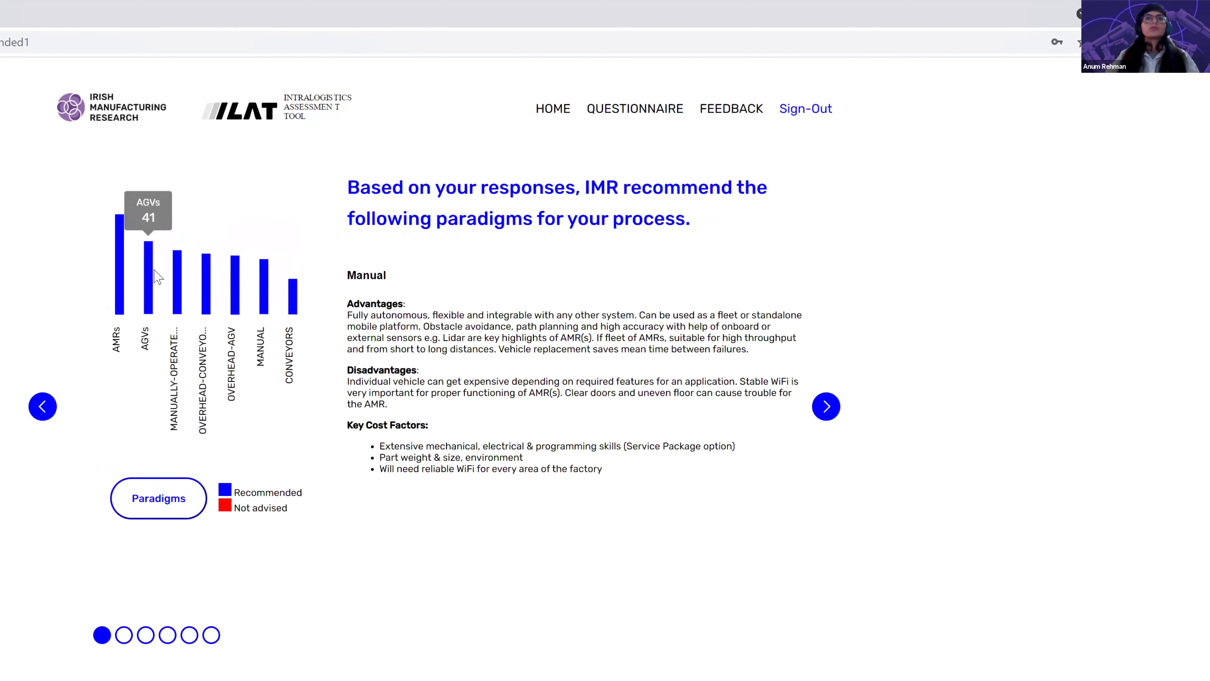
mouse_move(119, 281)
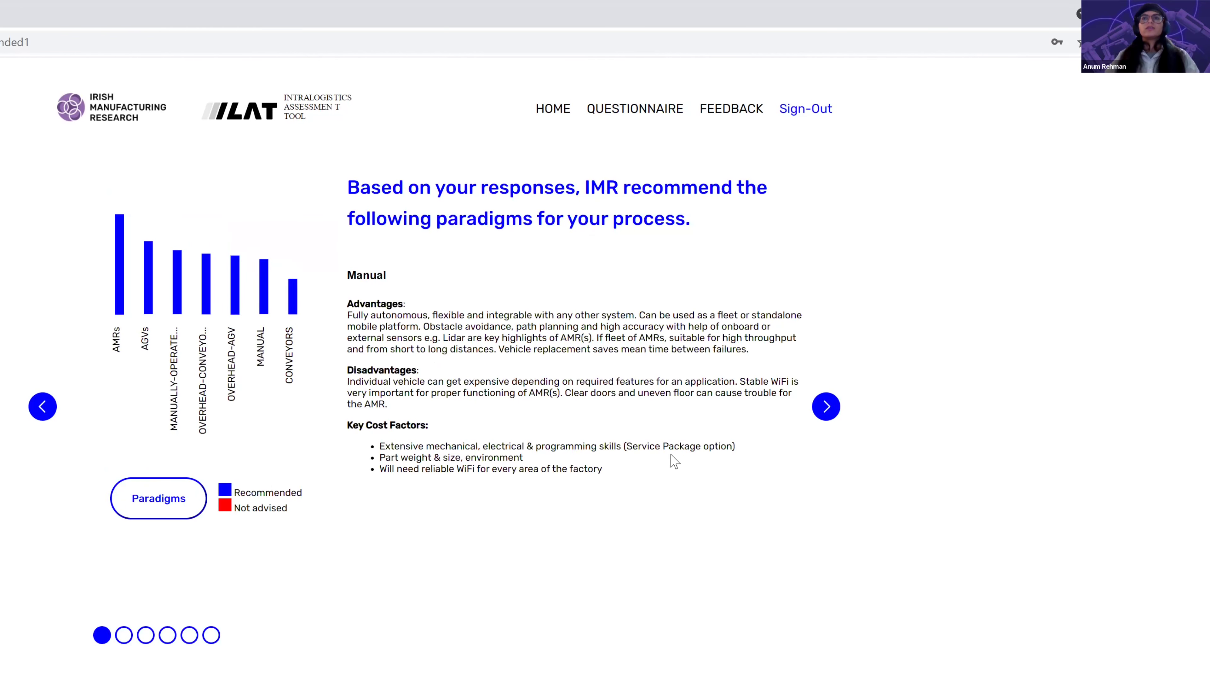
click(827, 407)
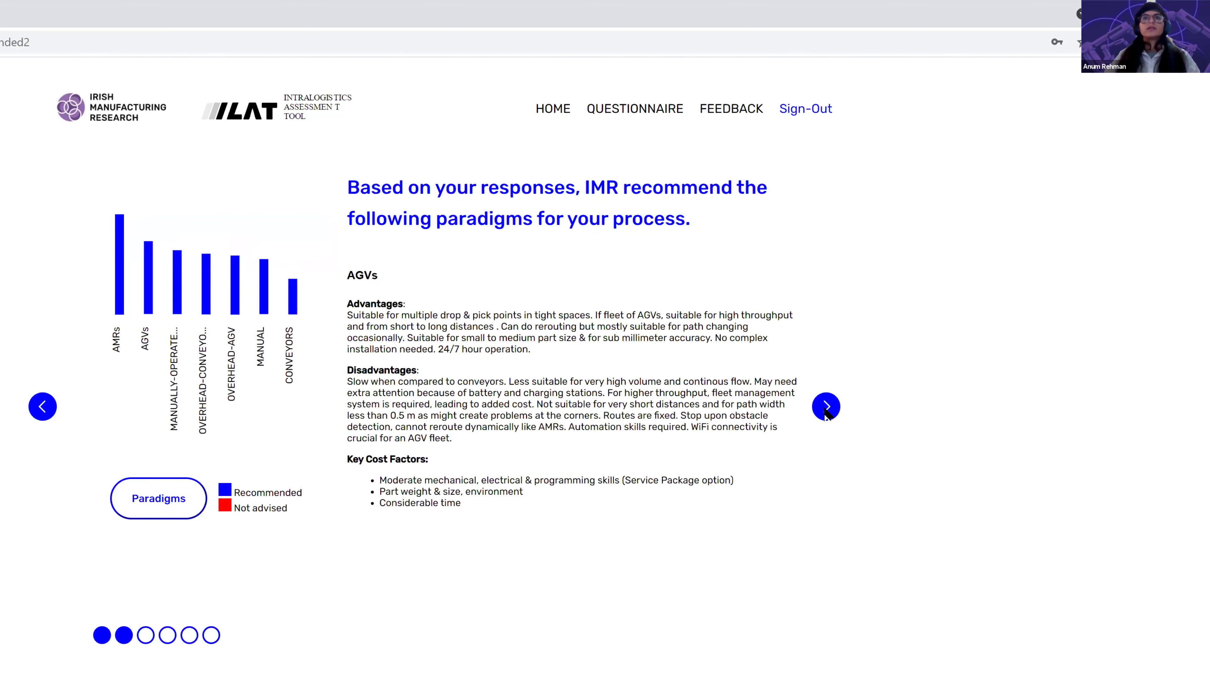
click(826, 408)
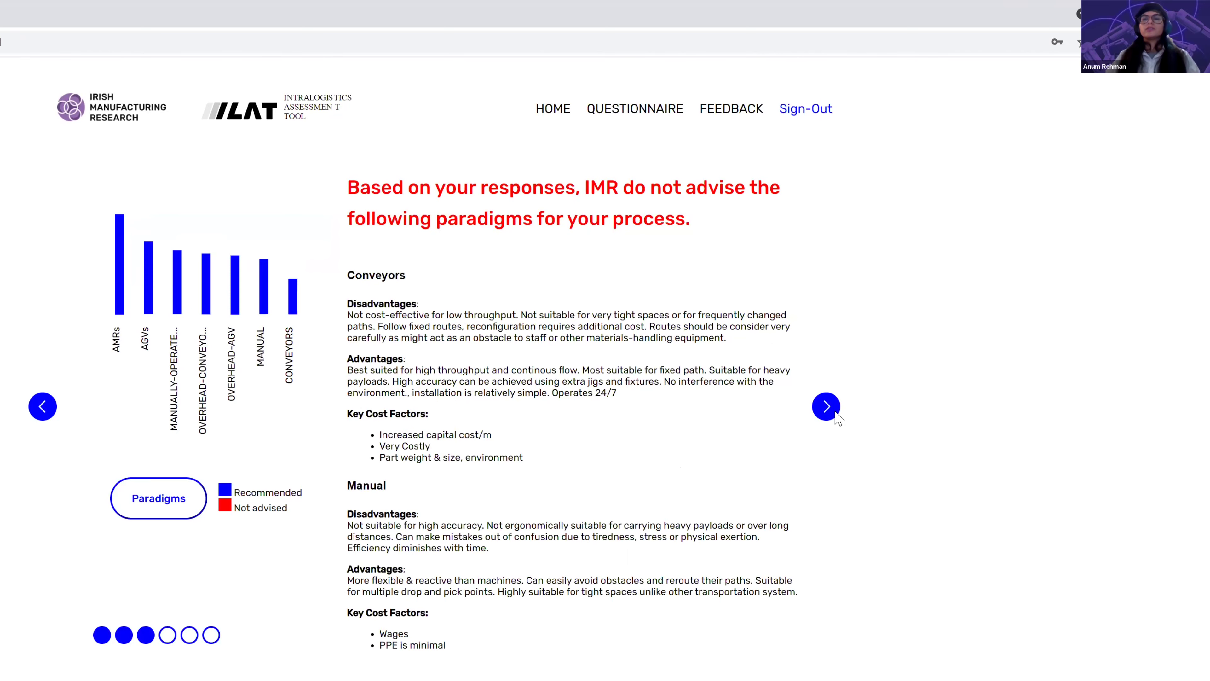
Show the cost factor table, then reach the PDF report download page
click(831, 408)
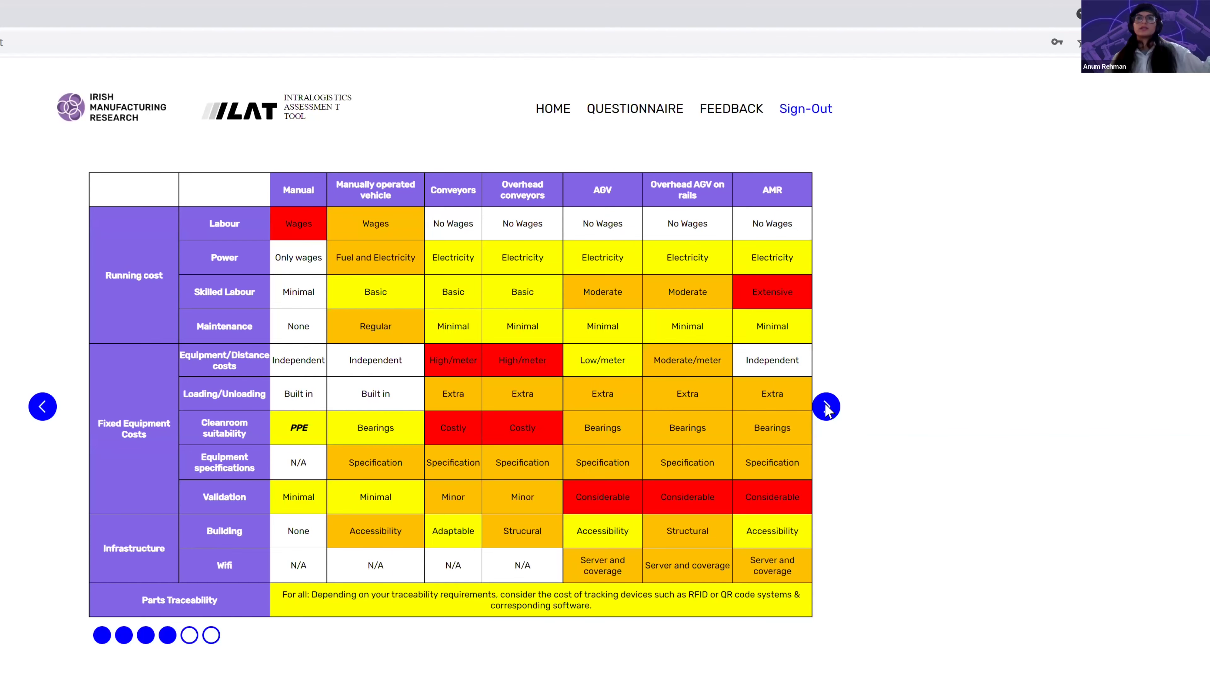
click(1172, 358)
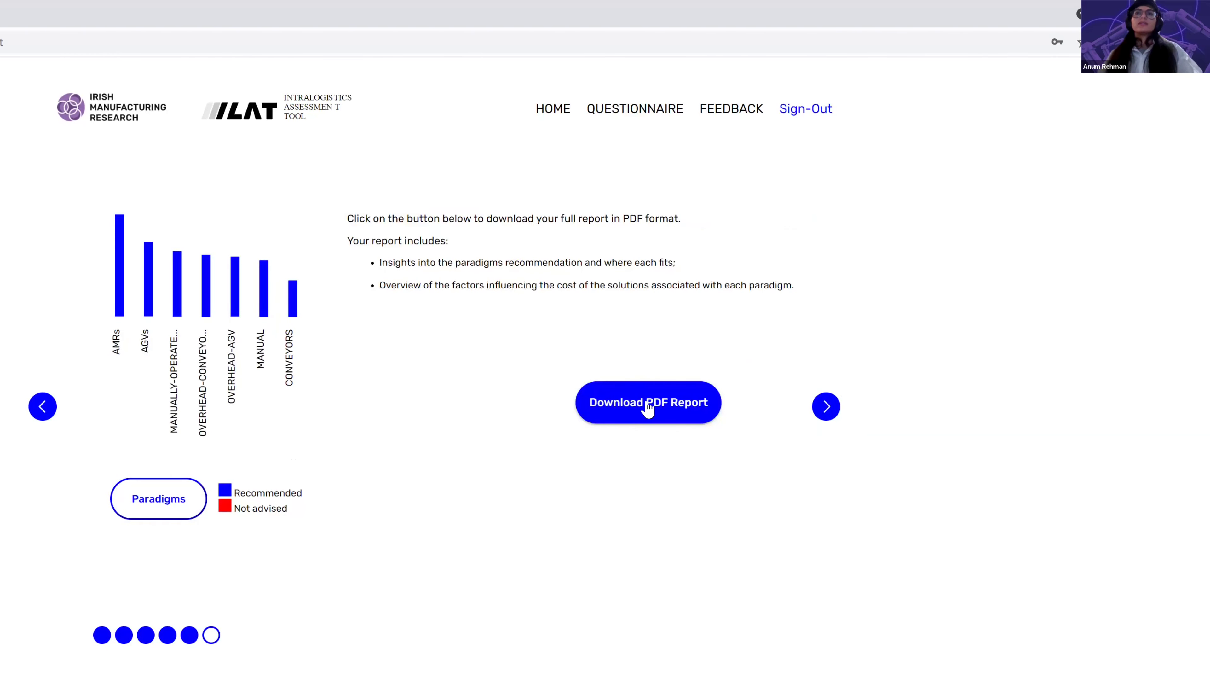
Download the report as report-demo (6).pdf and advance past next steps to the feedback attribute-pair ratings
click(658, 405)
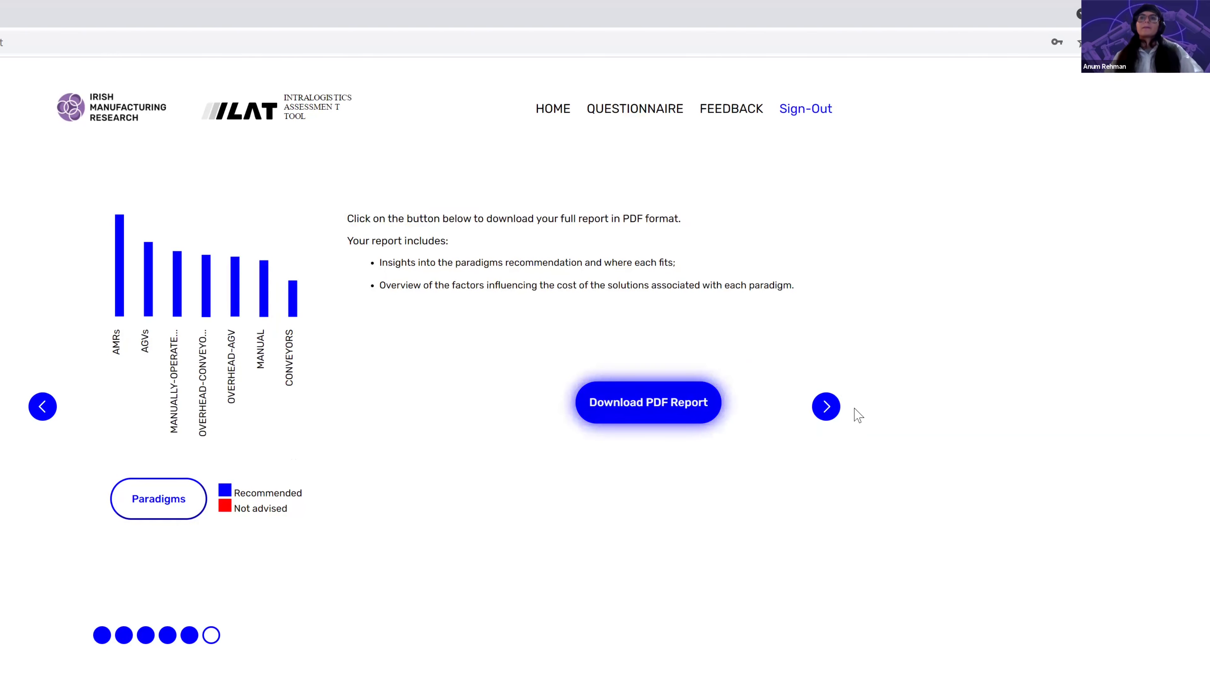
click(829, 409)
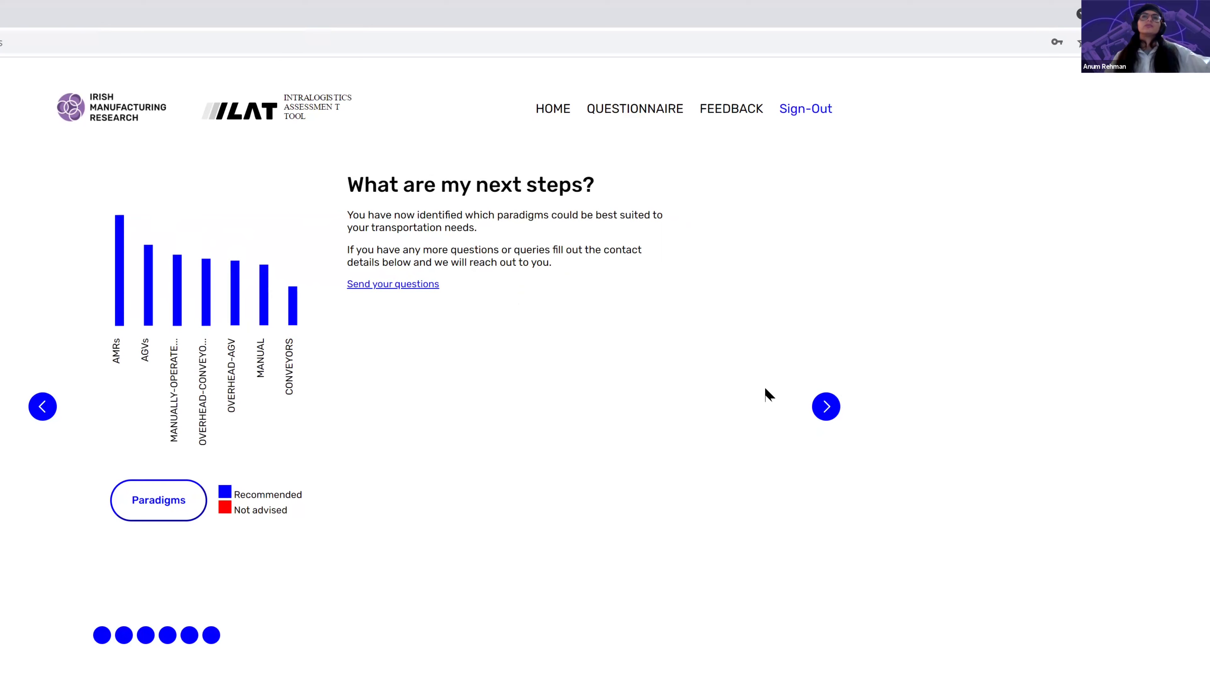
click(827, 407)
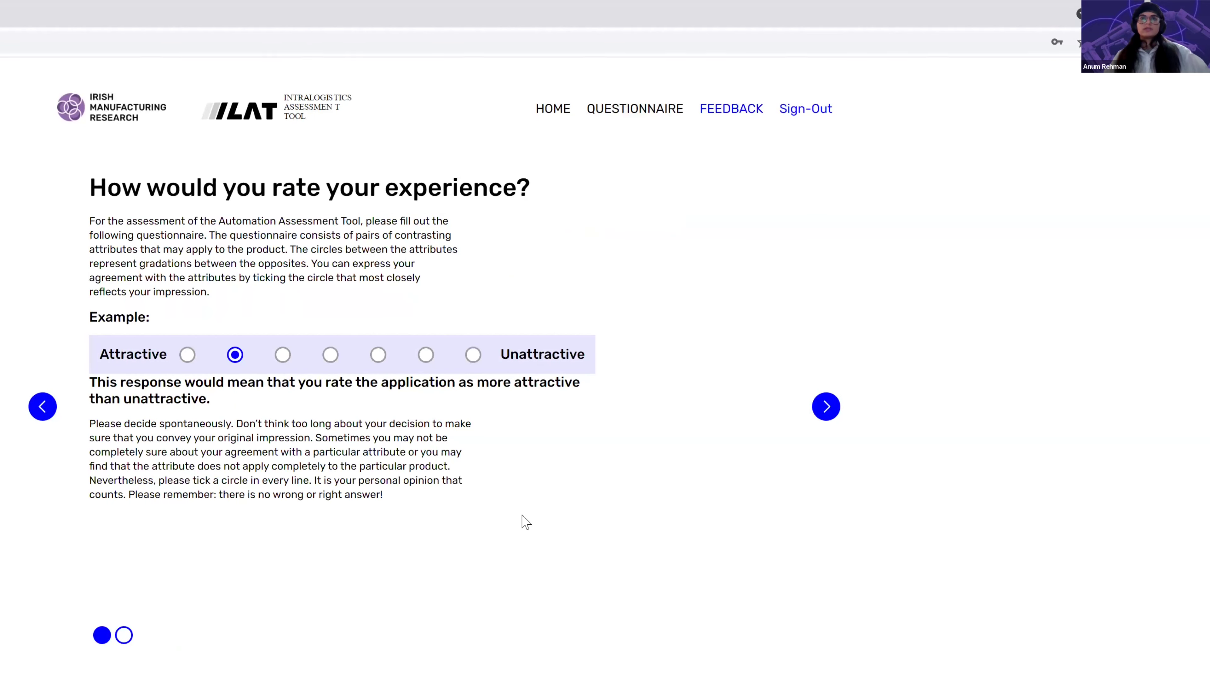
click(827, 406)
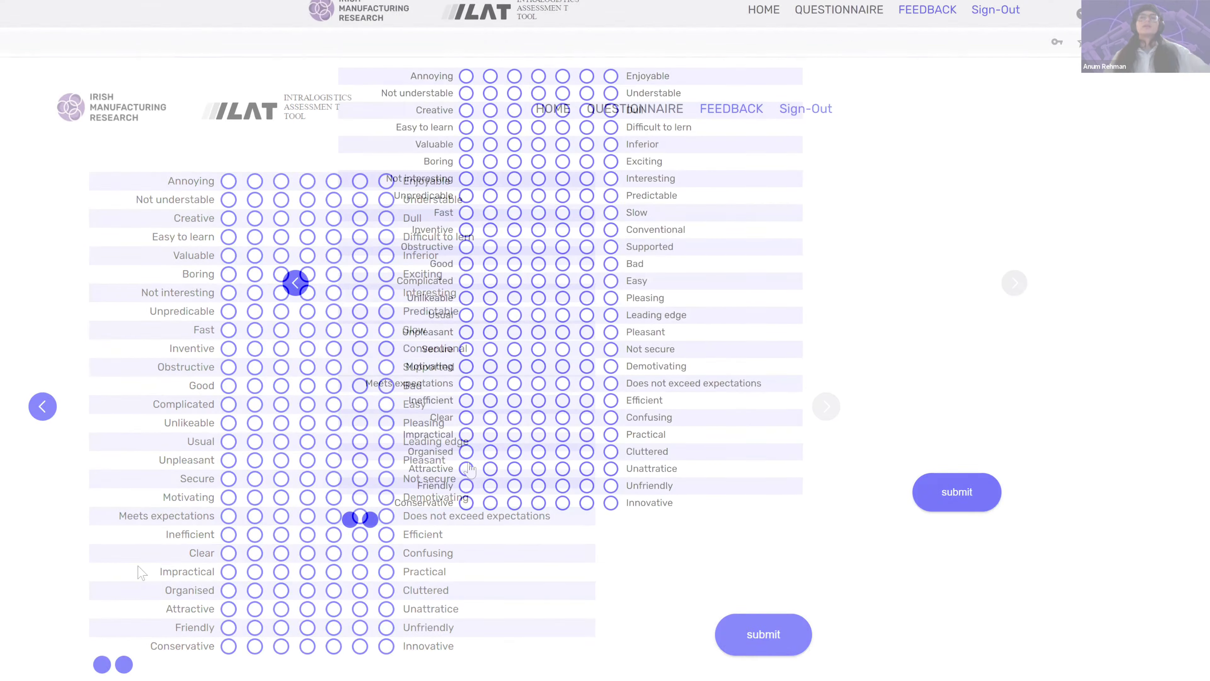
Open report-demo (6).pdf and read past the histogram and cost-factors table to the AMR cost notes
mouse_move(943, 680)
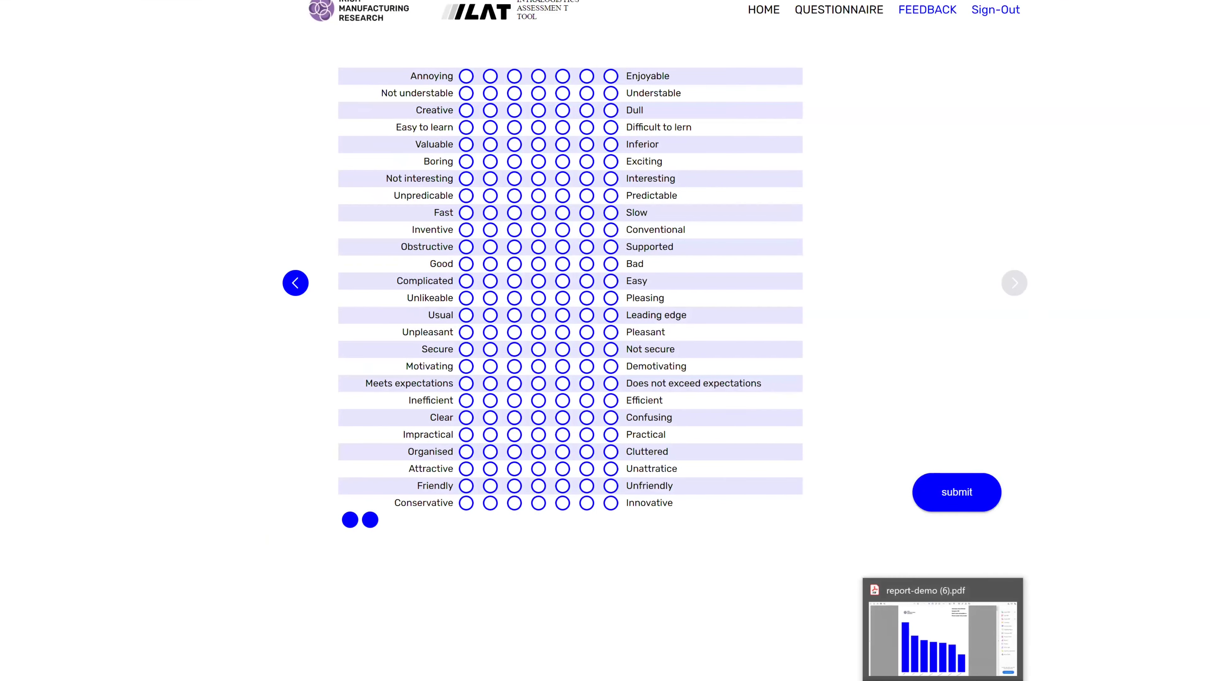
click(943, 680)
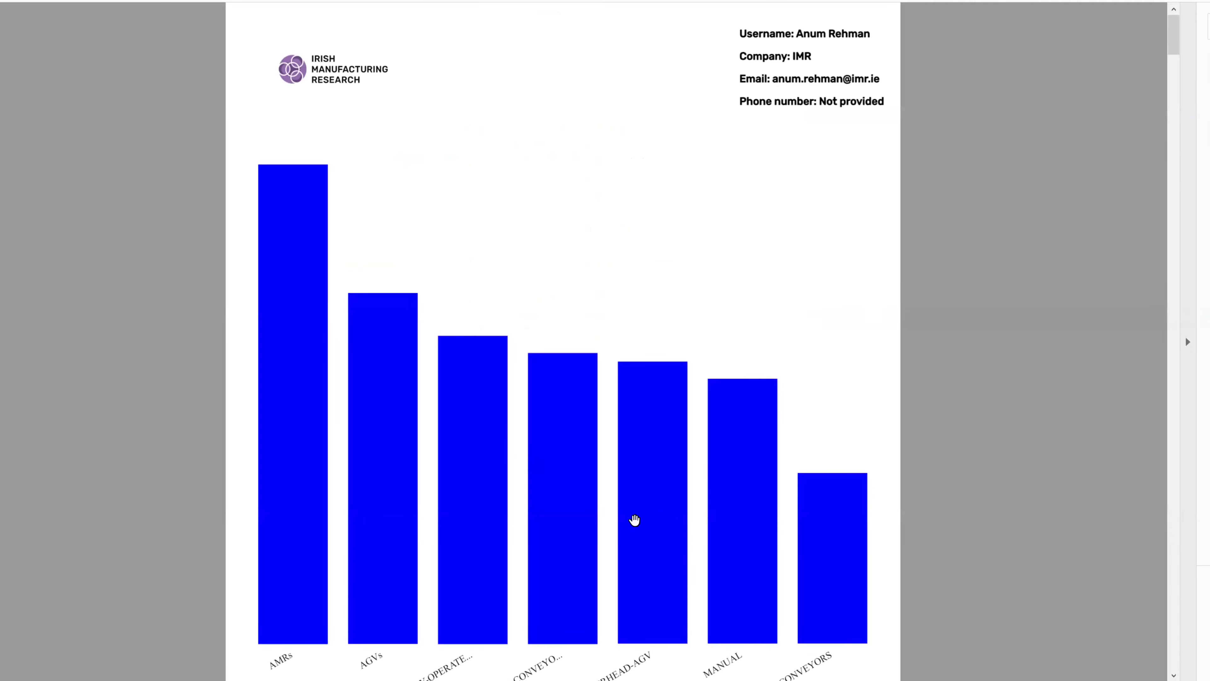
scroll(758, 605, down, 1)
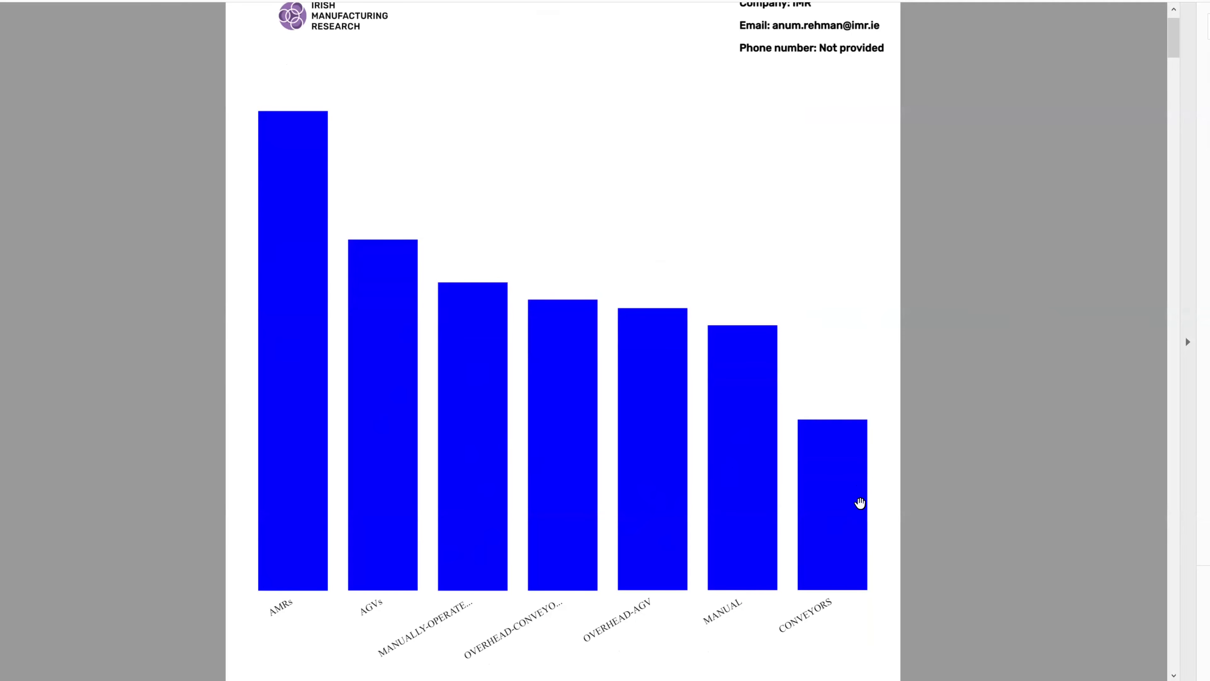
scroll(859, 503, down, 6)
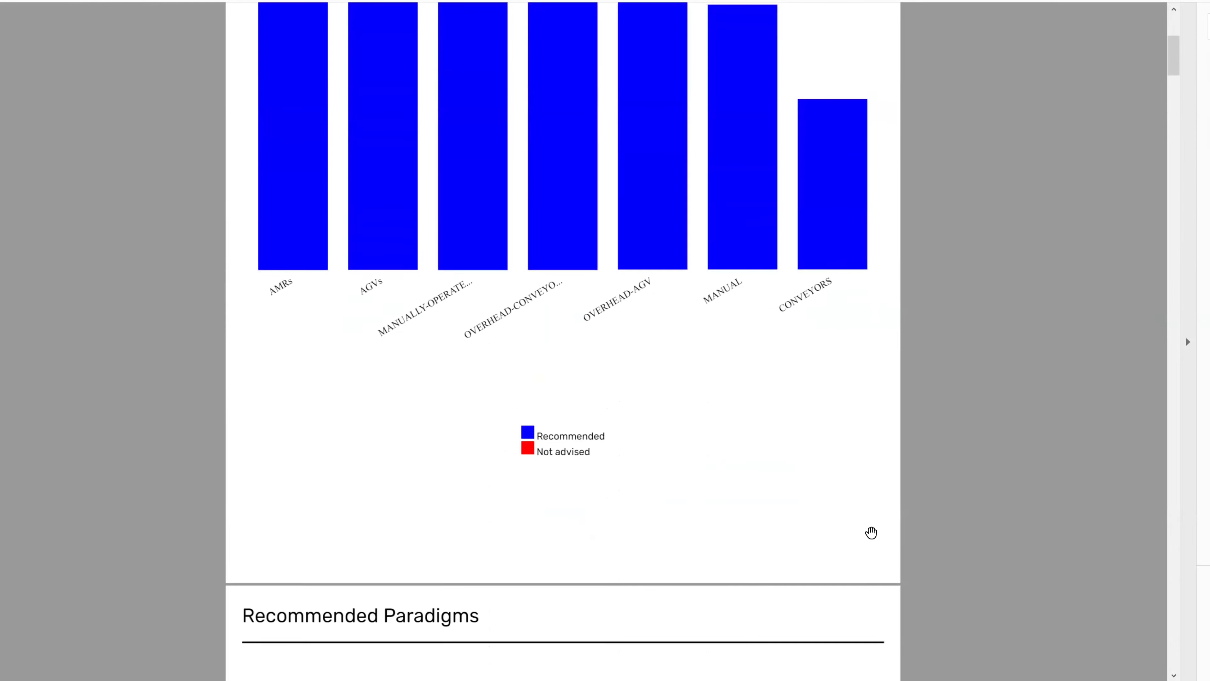
scroll(871, 533, down, 8)
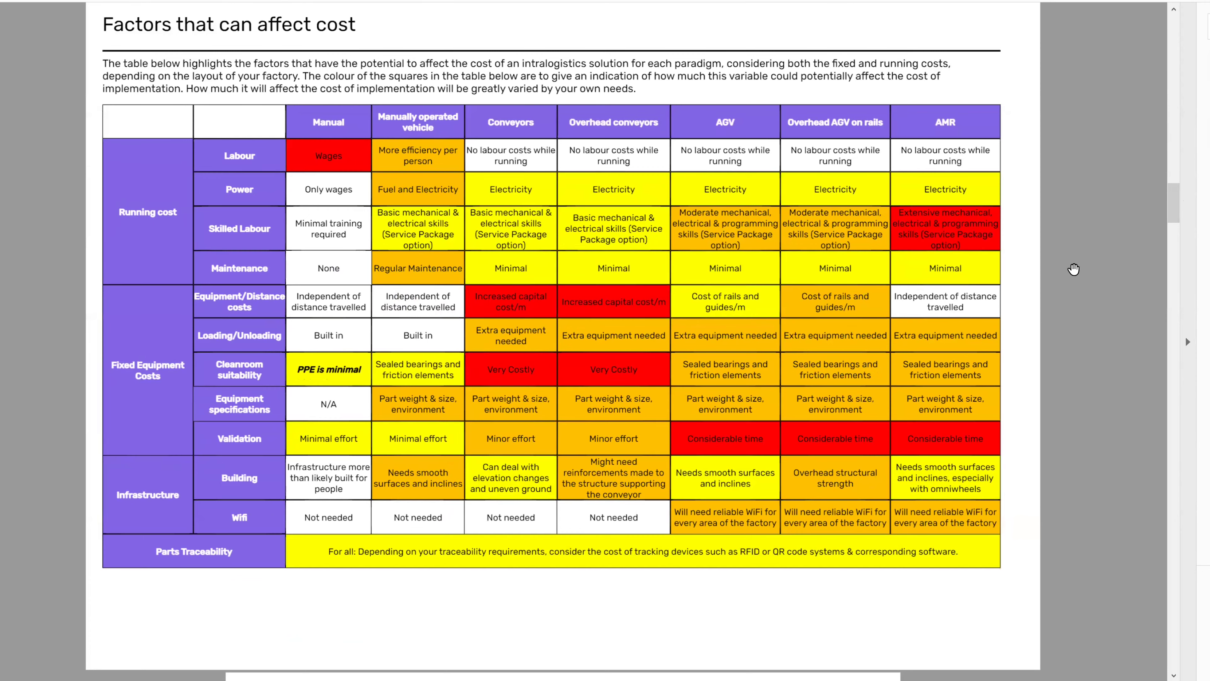
scroll(1072, 266, down, 1)
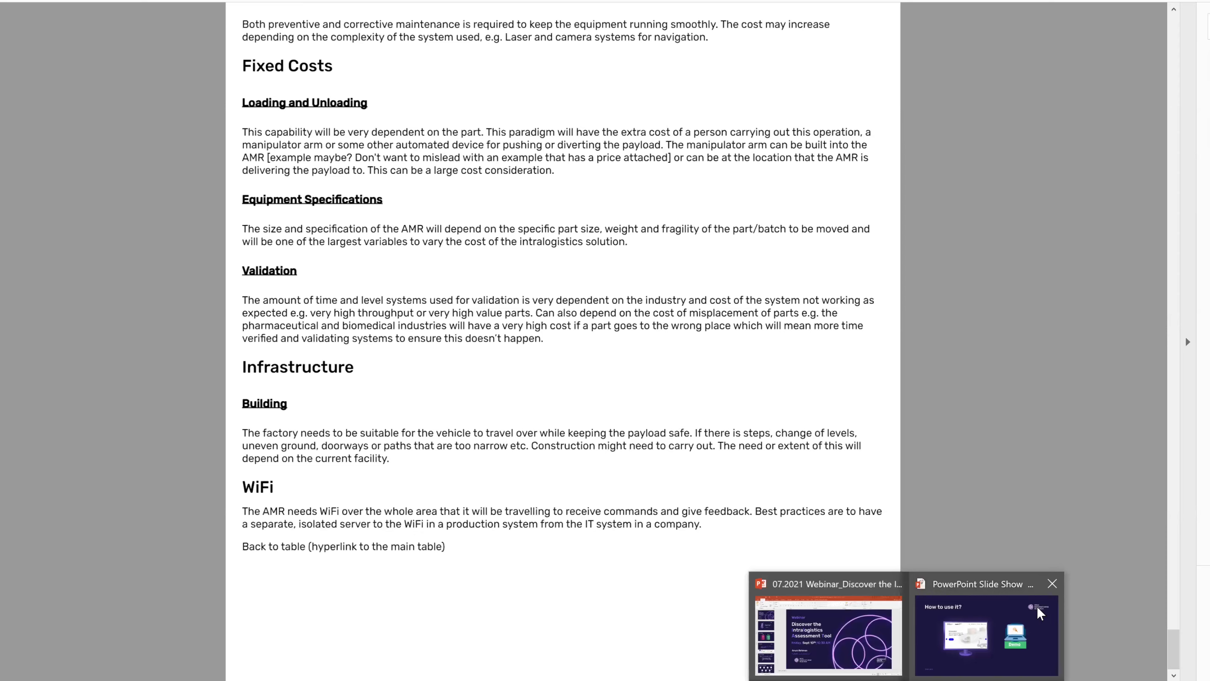
Back in the slide show, reveal the 'Get in touch' contact on the 'Where to find it?' slide
click(1007, 639)
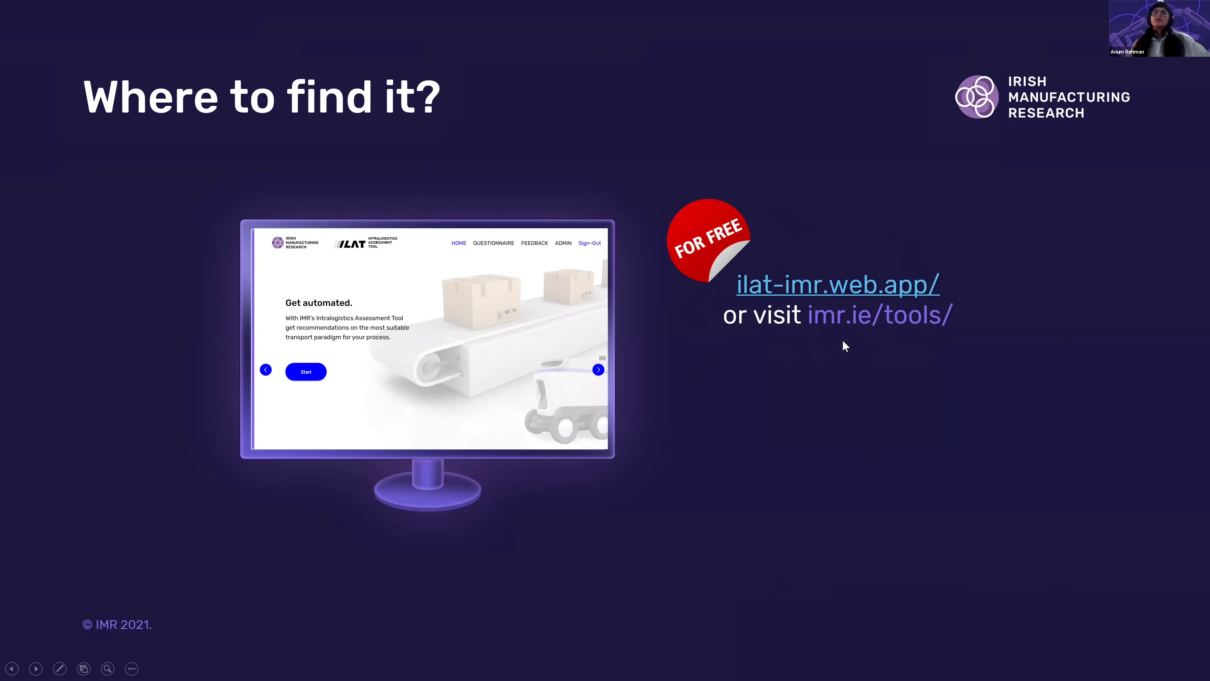
click(724, 416)
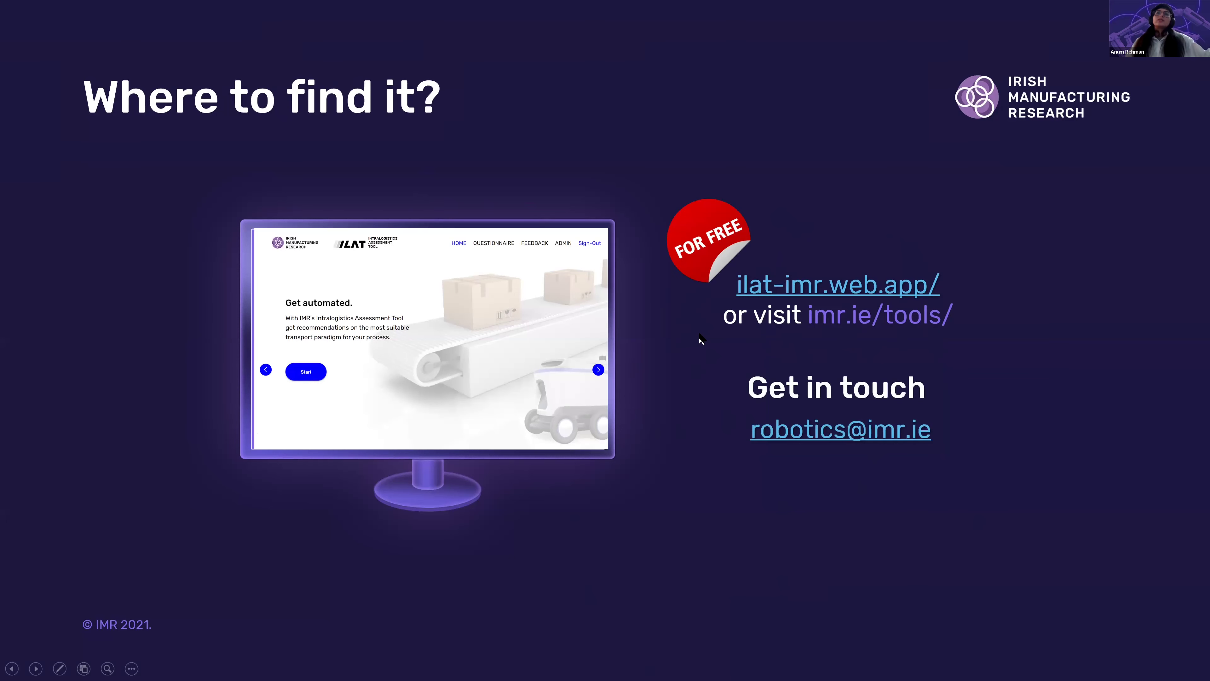